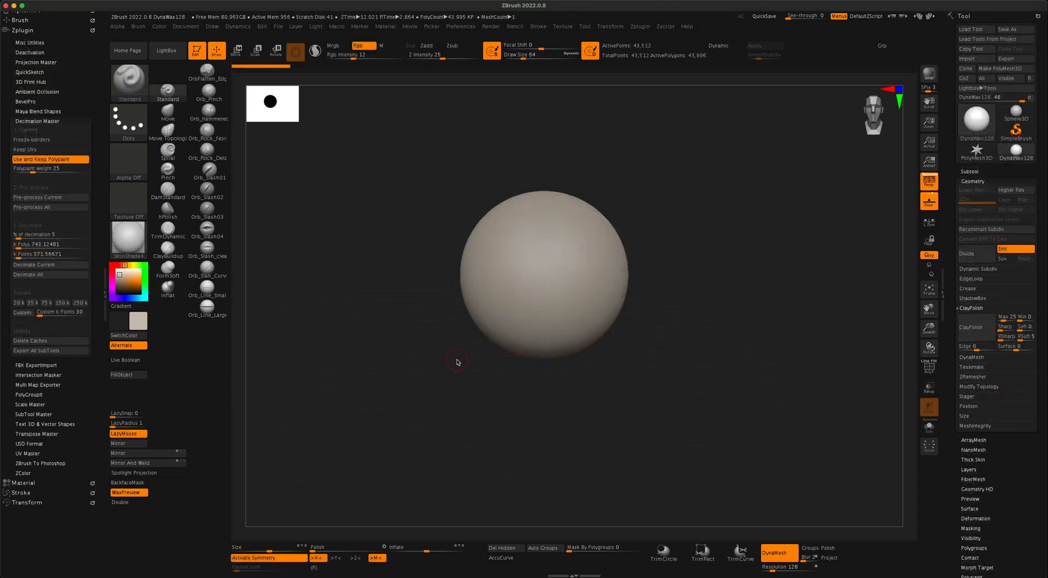
# - Load the downloaded rope brush file into the brush palette and make it the active sculpting brush
pyautogui.moveTo(450, 376)
pyautogui.mouseDown()
pyautogui.moveTo(438, 388)
pyautogui.moveTo(450, 380)
pyautogui.moveTo(454, 397)
pyautogui.moveTo(441, 382)
pyautogui.mouseUp()
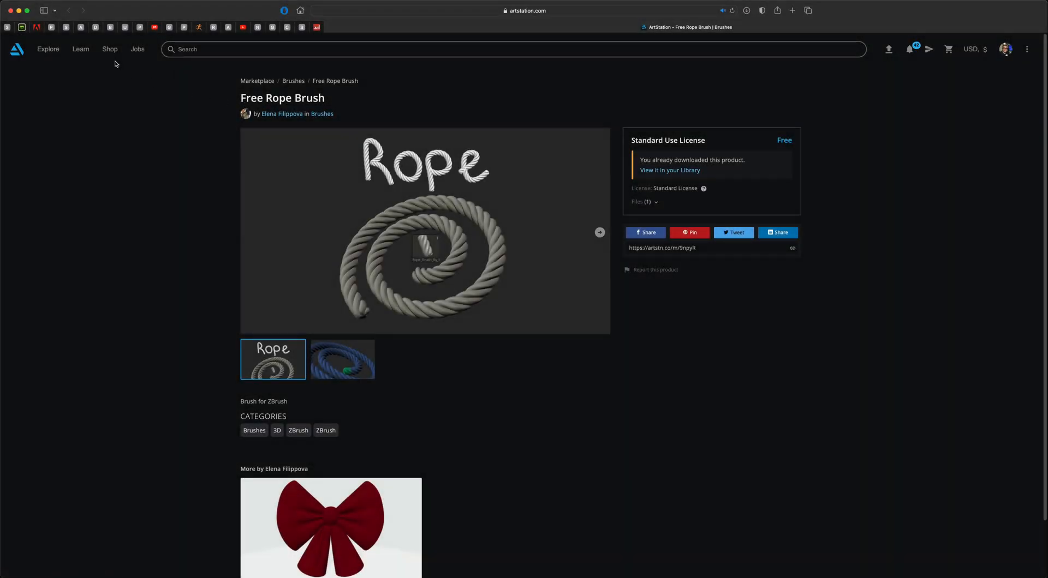
pyautogui.moveTo(116, 57)
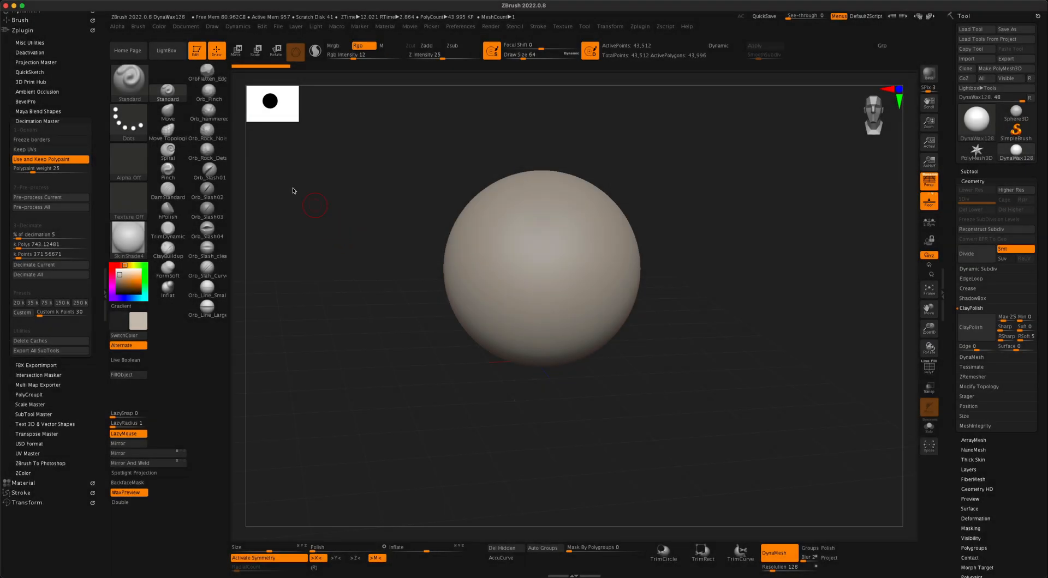
pyautogui.click(129, 82)
pyautogui.click(127, 93)
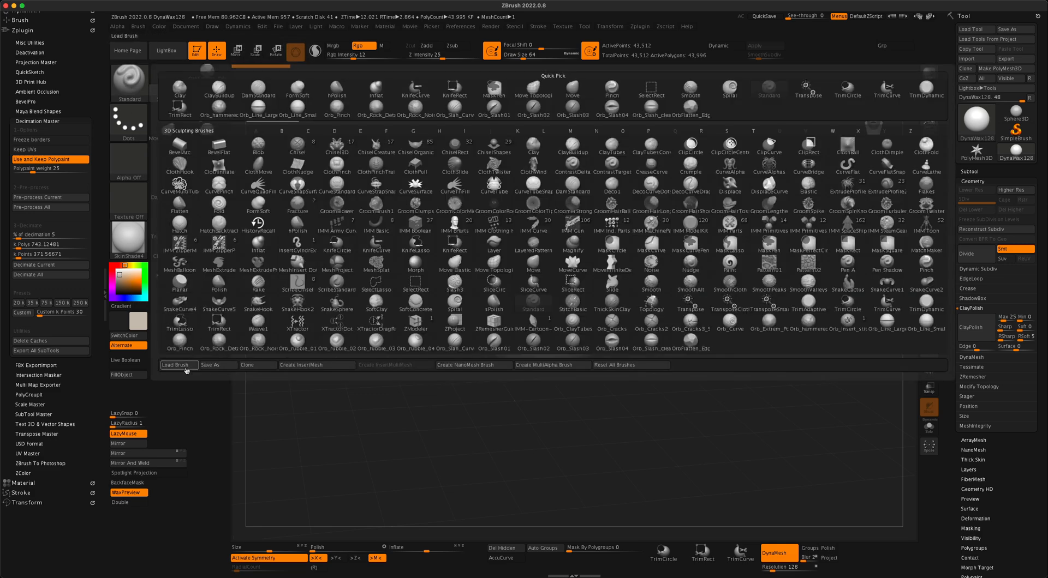
pyautogui.click(174, 365)
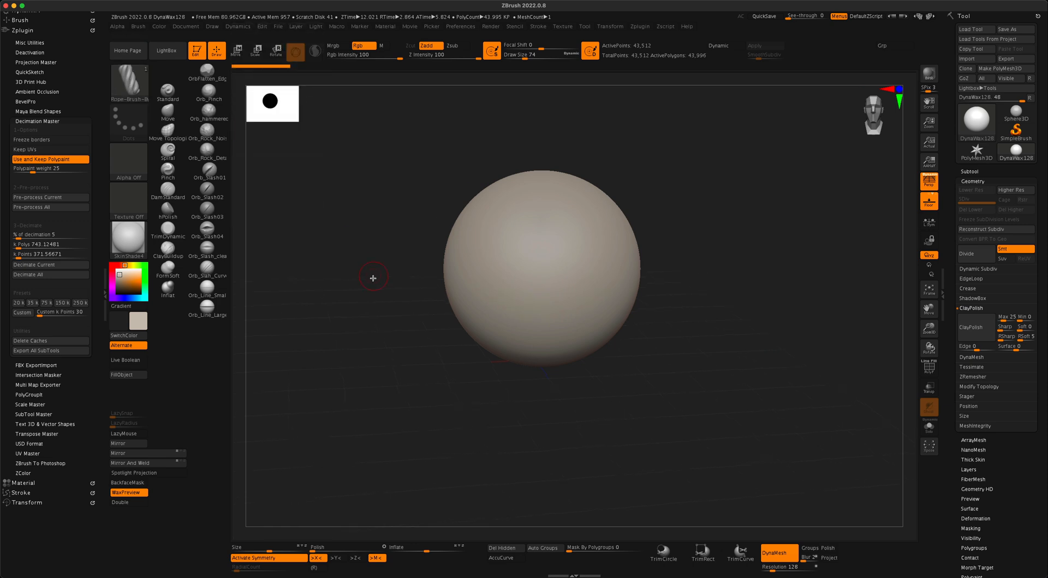
# - Open the DynaWax128 project from the LightBox project library
pyautogui.keyDown('alt'); pyautogui.moveTo(372, 278); pyautogui.dragTo(387, 288); pyautogui.keyUp('alt')
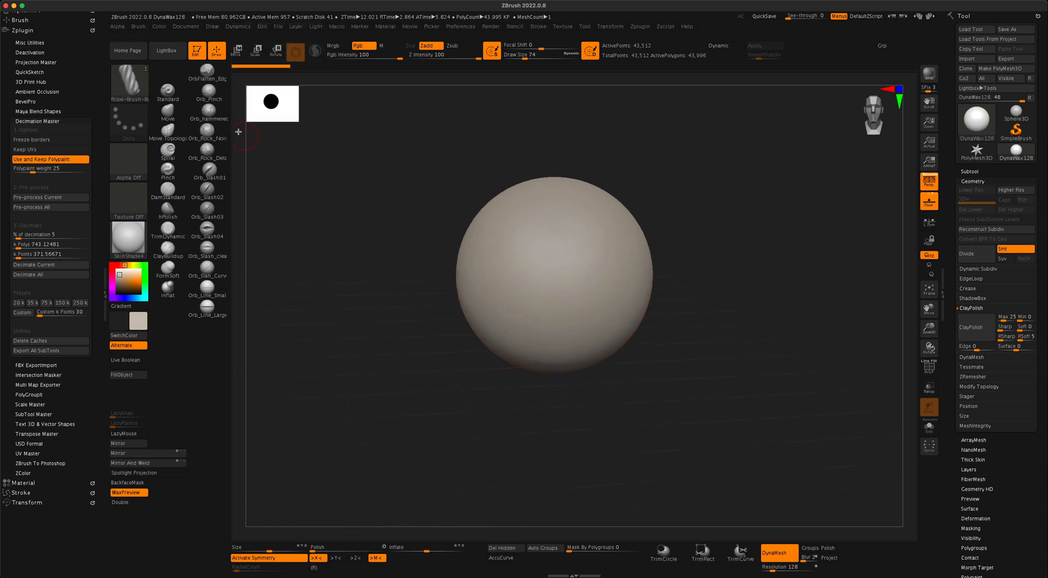
pyautogui.click(166, 54)
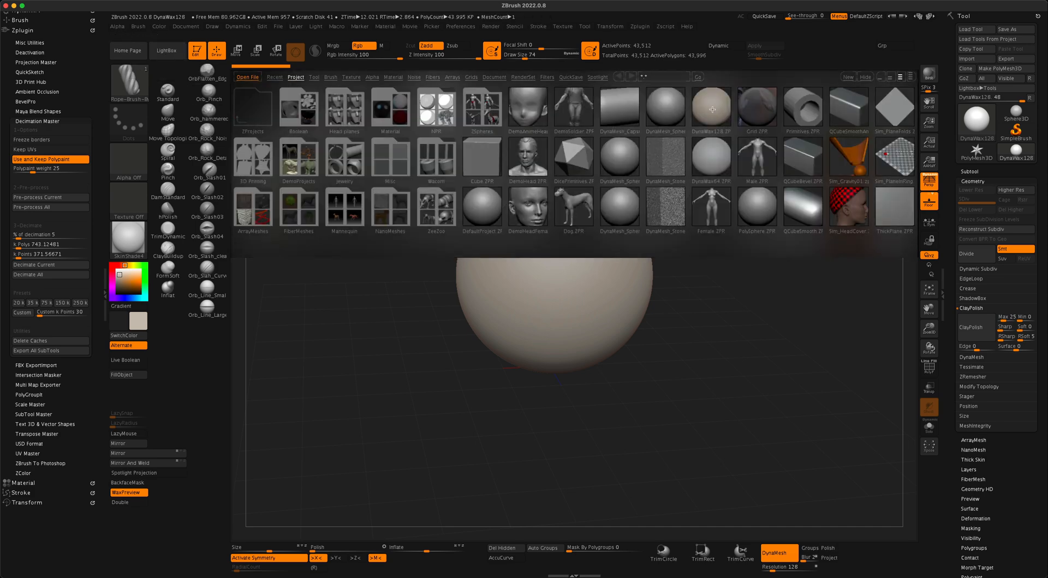
pyautogui.doubleClick(715, 104)
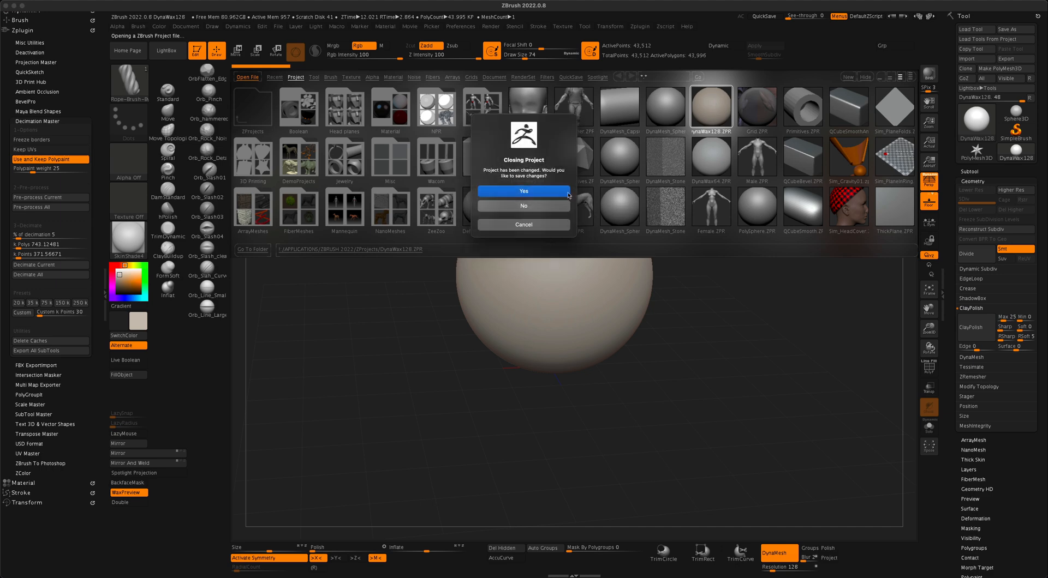
pyautogui.click(569, 198)
pyautogui.keyDown('alt'); pyautogui.moveTo(788, 328); pyautogui.dragTo(736, 288); pyautogui.keyUp('alt')
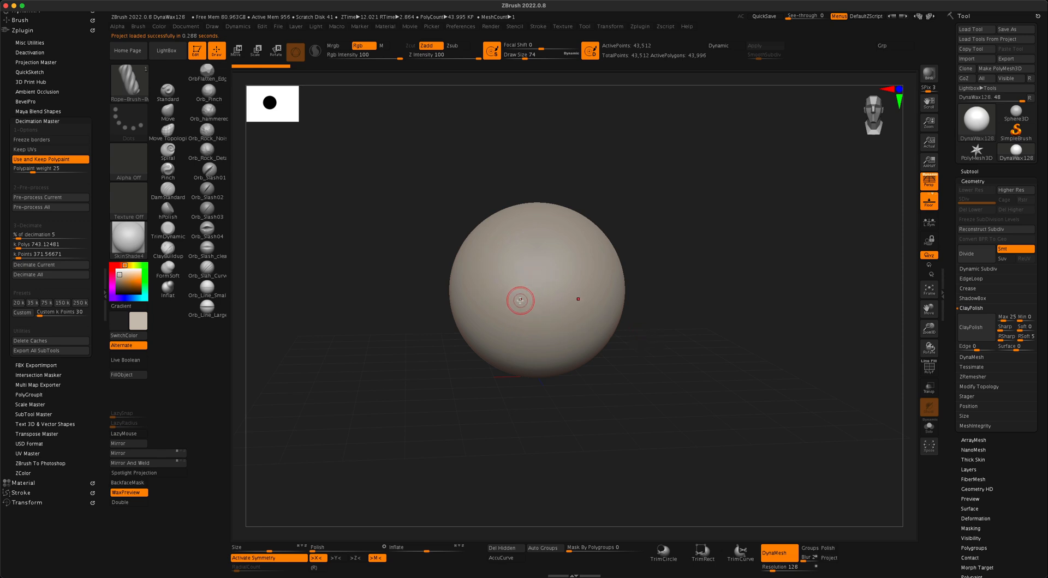
# - Show the subtool list and turn off symmetry for the sphere
pyautogui.click(974, 171)
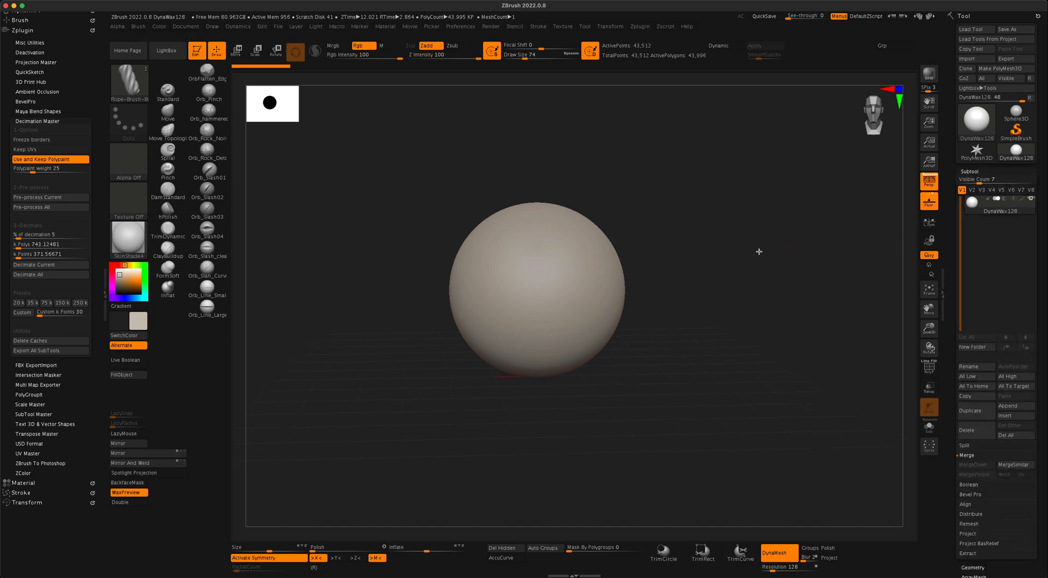
pyautogui.keyDown('alt'); pyautogui.moveTo(711, 264); pyautogui.dragTo(692, 285); pyautogui.keyUp('alt')
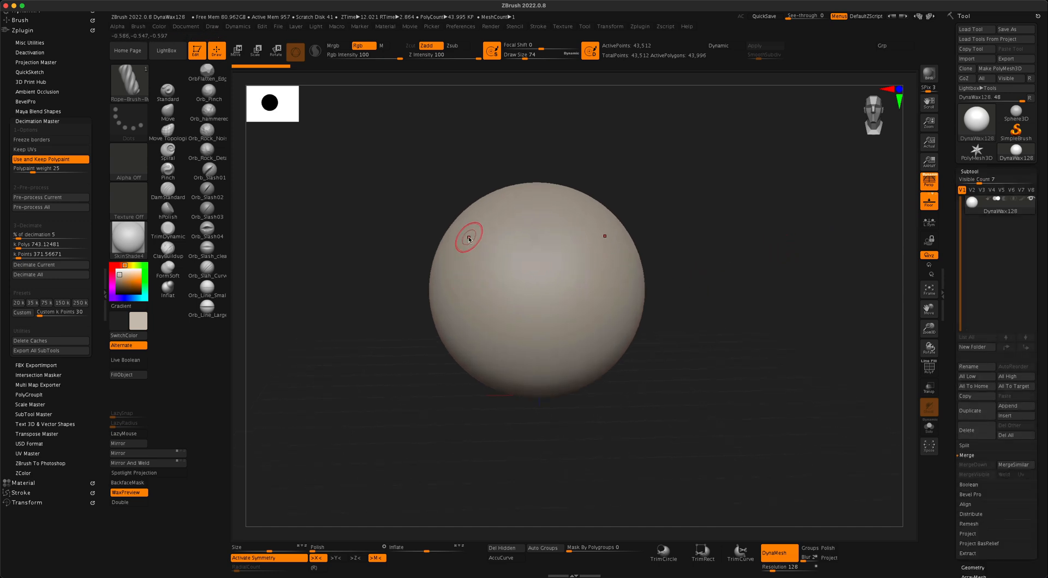
pyautogui.press('x')
# - Try drawing an S-shaped rope down the front of the sphere and undo it
pyautogui.moveTo(497, 200)
pyautogui.mouseDown()
pyautogui.moveTo(561, 239)
pyautogui.moveTo(546, 292)
pyautogui.mouseUp()
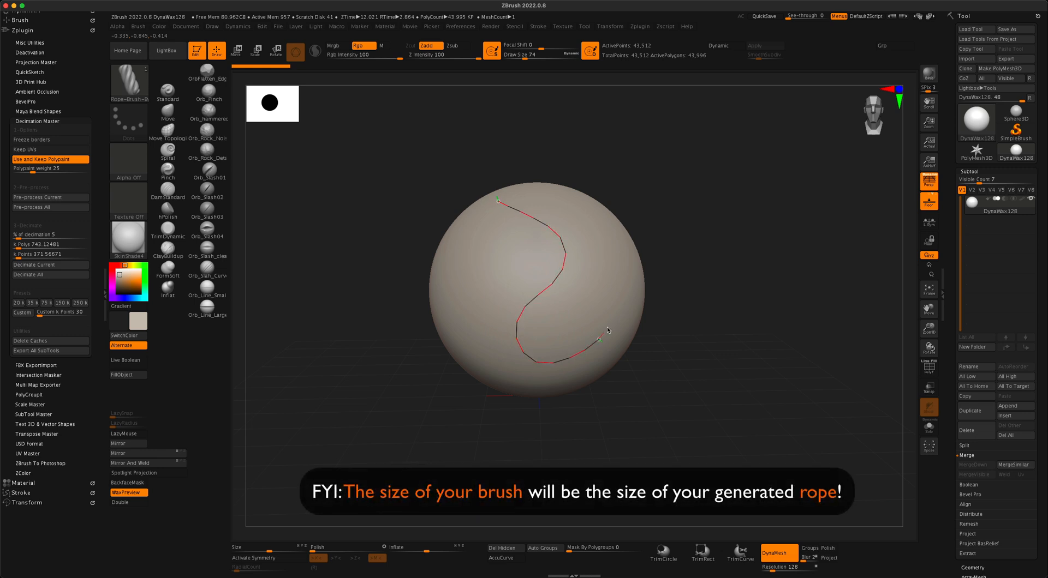
pyautogui.moveTo(565, 211); pyautogui.dragTo(565, 211)
pyautogui.moveTo(709, 255)
pyautogui.mouseDown()
pyautogui.moveTo(727, 276)
pyautogui.moveTo(725, 288)
pyautogui.moveTo(714, 279)
pyautogui.mouseUp()
pyautogui.hotkey('ctrl', 'z')
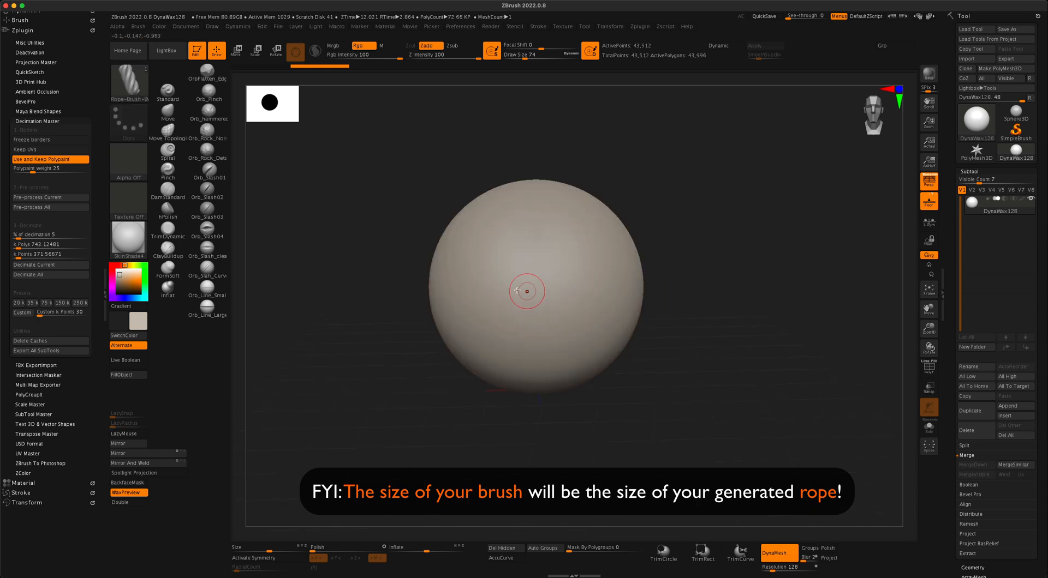
# - Try drawing a longer winding rope that loops across the sphere's whole front, and undo it
pyautogui.moveTo(457, 252); pyautogui.dragTo(547, 264)
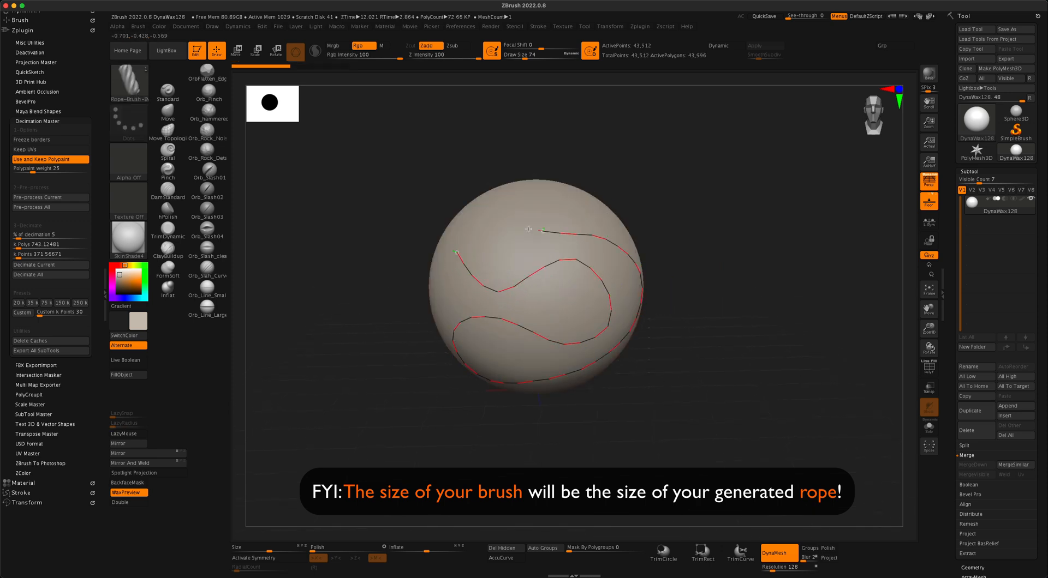
pyautogui.moveTo(484, 203); pyautogui.dragTo(484, 203)
pyautogui.moveTo(731, 253)
pyautogui.mouseDown()
pyautogui.moveTo(760, 273)
pyautogui.moveTo(739, 292)
pyautogui.moveTo(721, 230)
pyautogui.mouseUp()
pyautogui.hotkey('ctrl', 'z')
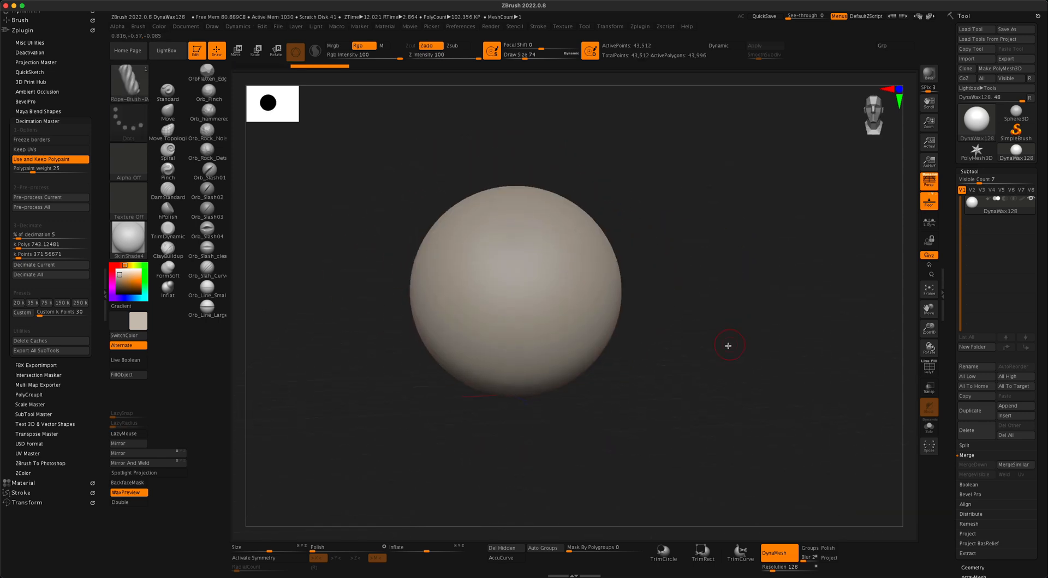
# - Draw a short horizontal rope around the middle of the sphere, running from its front toward one side
pyautogui.moveTo(715, 312)
pyautogui.mouseDown()
pyautogui.moveTo(693, 325)
pyautogui.moveTo(667, 320)
pyautogui.moveTo(747, 252)
pyautogui.mouseUp()
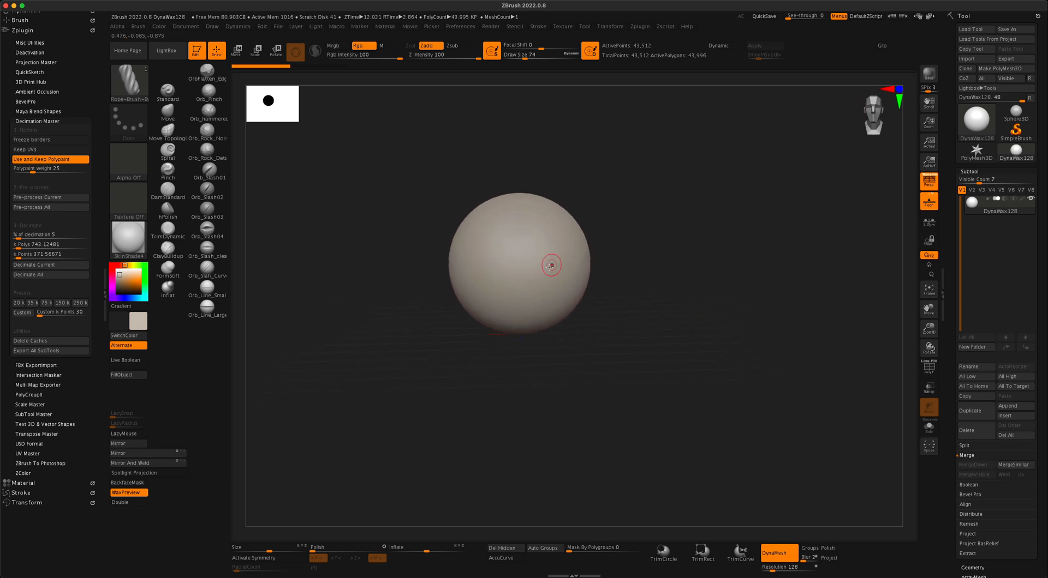
pyautogui.moveTo(694, 309); pyautogui.dragTo(665, 303)
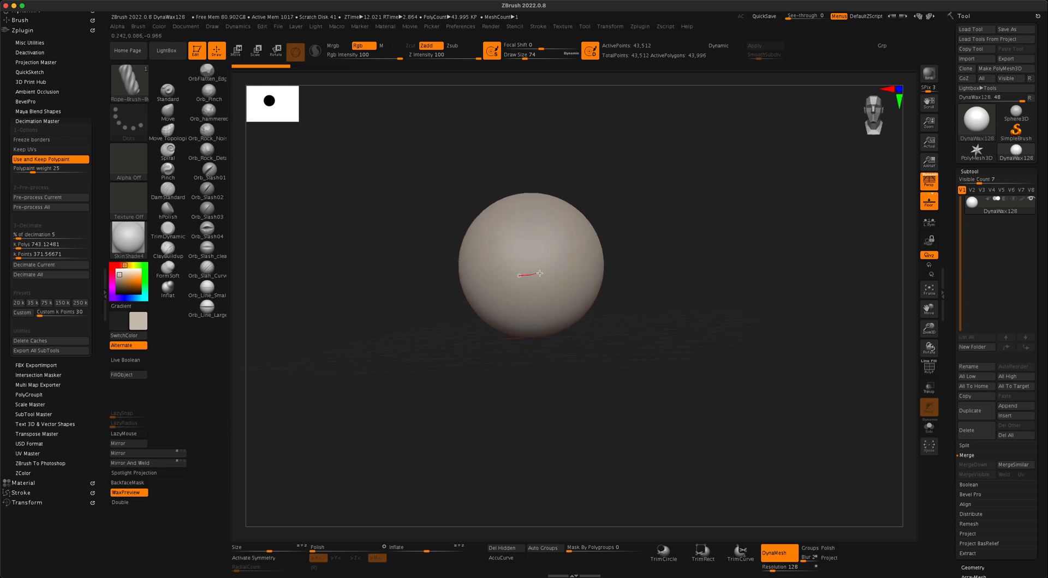
pyautogui.moveTo(577, 264); pyautogui.dragTo(577, 264)
pyautogui.moveTo(666, 335)
pyautogui.mouseDown()
pyautogui.moveTo(678, 366)
pyautogui.moveTo(615, 423)
pyautogui.mouseUp()
pyautogui.moveTo(529, 395); pyautogui.dragTo(503, 410)
# - Extend the rope from its end around the sphere's side toward the back
pyautogui.press('[')
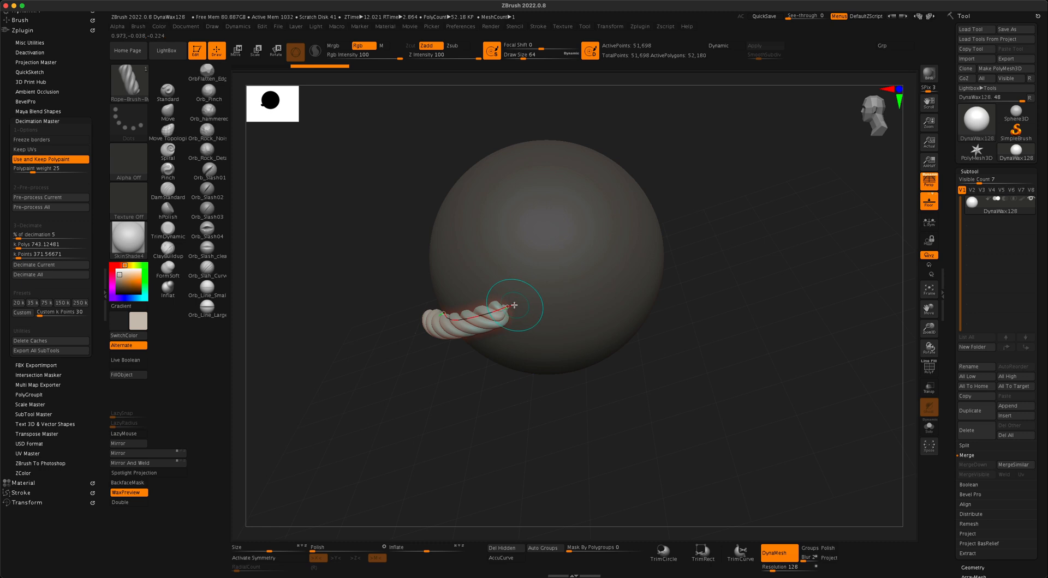
pyautogui.moveTo(496, 397)
pyautogui.keyDown('alt'); pyautogui.mouseDown()
pyautogui.moveTo(496, 418)
pyautogui.moveTo(484, 421)
pyautogui.mouseUp(); pyautogui.keyUp('alt')
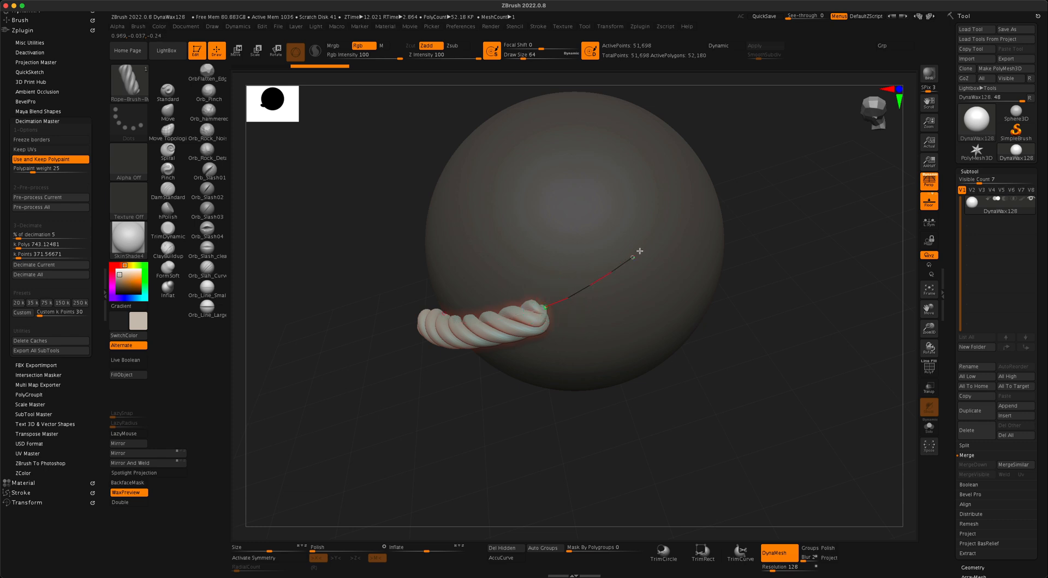
pyautogui.moveTo(690, 192); pyautogui.dragTo(692, 189)
pyautogui.moveTo(746, 284)
pyautogui.mouseDown()
pyautogui.moveTo(762, 302)
pyautogui.moveTo(723, 322)
pyautogui.mouseUp()
pyautogui.moveTo(774, 407); pyautogui.dragTo(765, 420)
pyautogui.moveTo(368, 383); pyautogui.dragTo(385, 410)
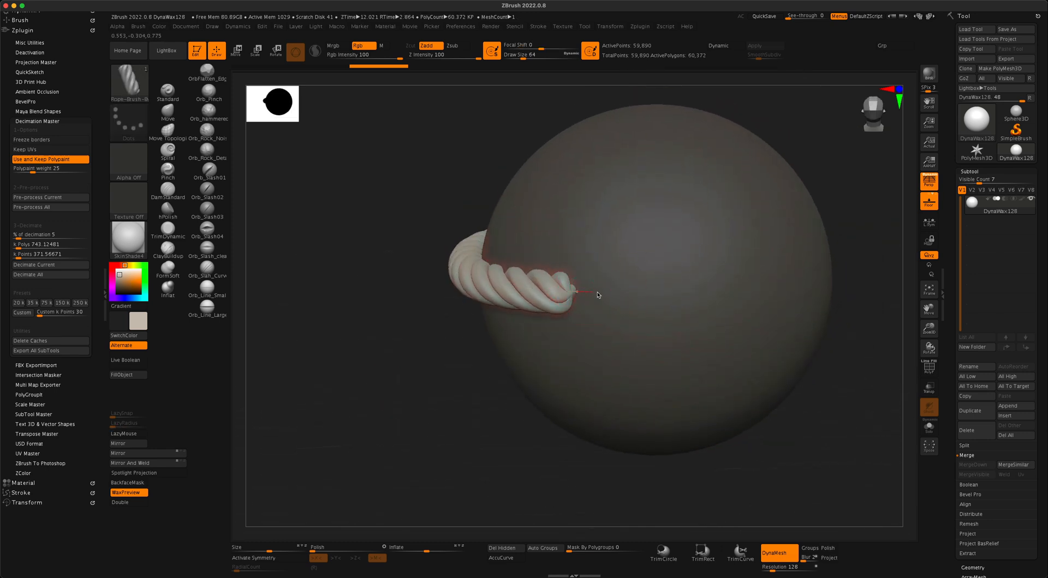
pyautogui.click(779, 293)
# - Continue the rope from its end across the back of the sphere
pyautogui.moveTo(840, 396)
pyautogui.mouseDown()
pyautogui.moveTo(671, 398)
pyautogui.moveTo(673, 421)
pyautogui.moveTo(656, 433)
pyautogui.moveTo(660, 405)
pyautogui.moveTo(587, 381)
pyautogui.mouseUp()
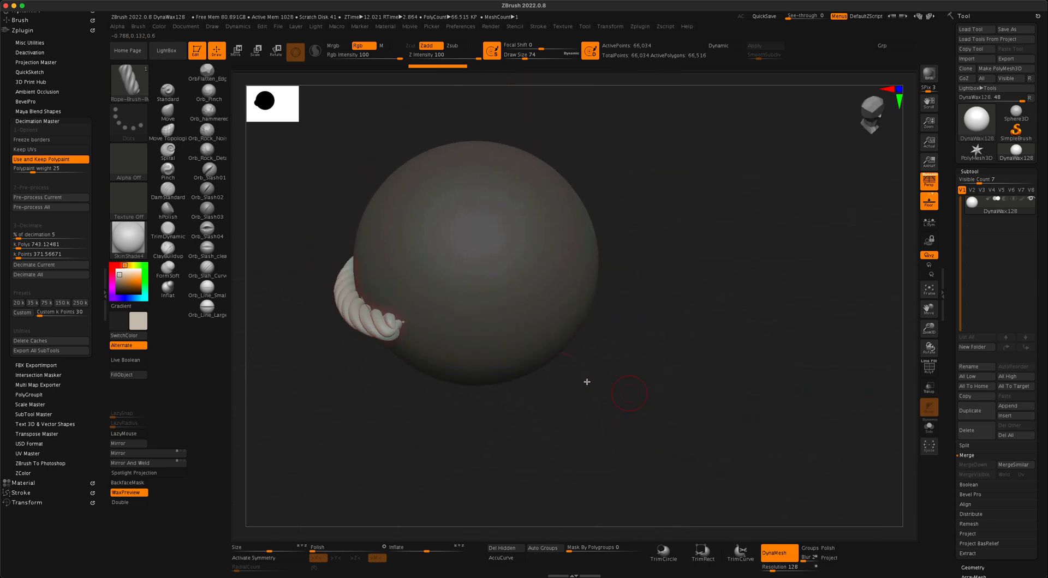
pyautogui.moveTo(437, 412); pyautogui.dragTo(389, 415)
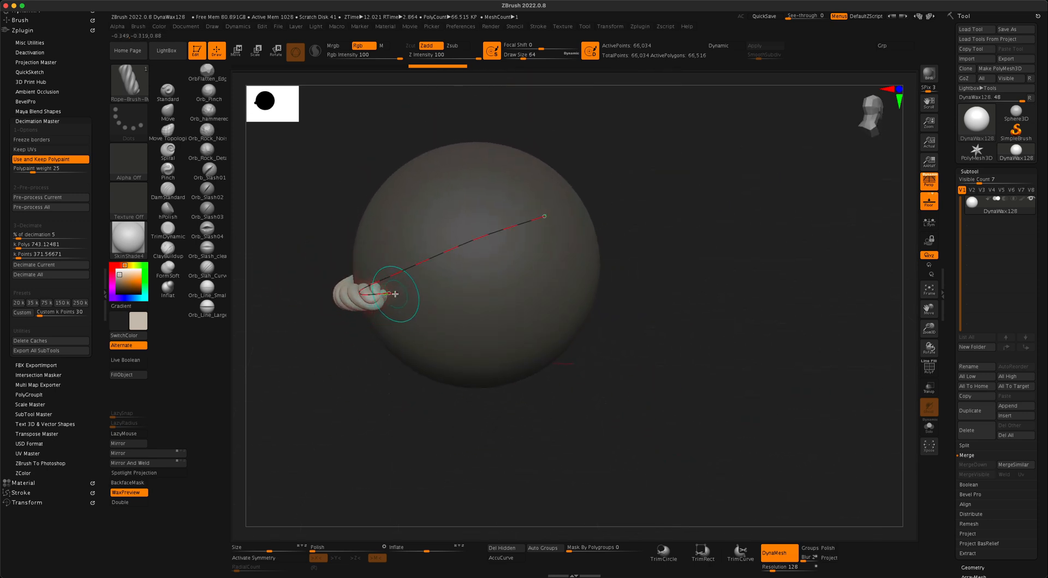
pyautogui.moveTo(389, 295); pyautogui.dragTo(457, 278)
pyautogui.moveTo(563, 242); pyautogui.dragTo(565, 242)
pyautogui.moveTo(648, 283)
pyautogui.mouseDown()
pyautogui.moveTo(685, 278)
pyautogui.moveTo(627, 304)
pyautogui.moveTo(698, 357)
pyautogui.mouseUp()
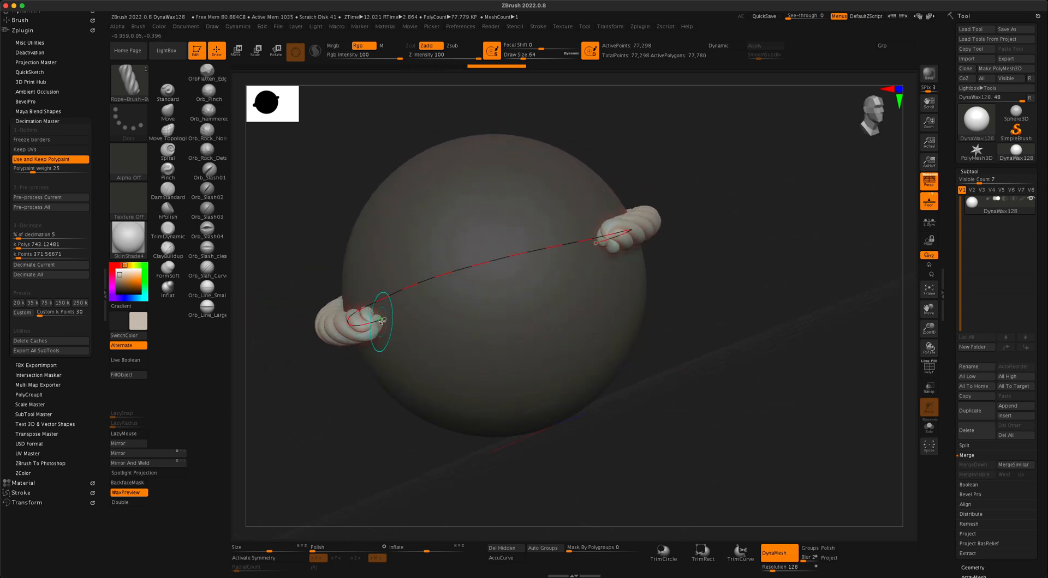
# - Extend the rope around the remaining side to the sphere's front and reposition its end near the start
pyautogui.moveTo(386, 321); pyautogui.dragTo(456, 299)
pyautogui.moveTo(583, 248); pyautogui.dragTo(585, 247)
pyautogui.moveTo(734, 329)
pyautogui.mouseDown()
pyautogui.moveTo(708, 339)
pyautogui.moveTo(771, 400)
pyautogui.moveTo(732, 396)
pyautogui.moveTo(728, 415)
pyautogui.mouseUp()
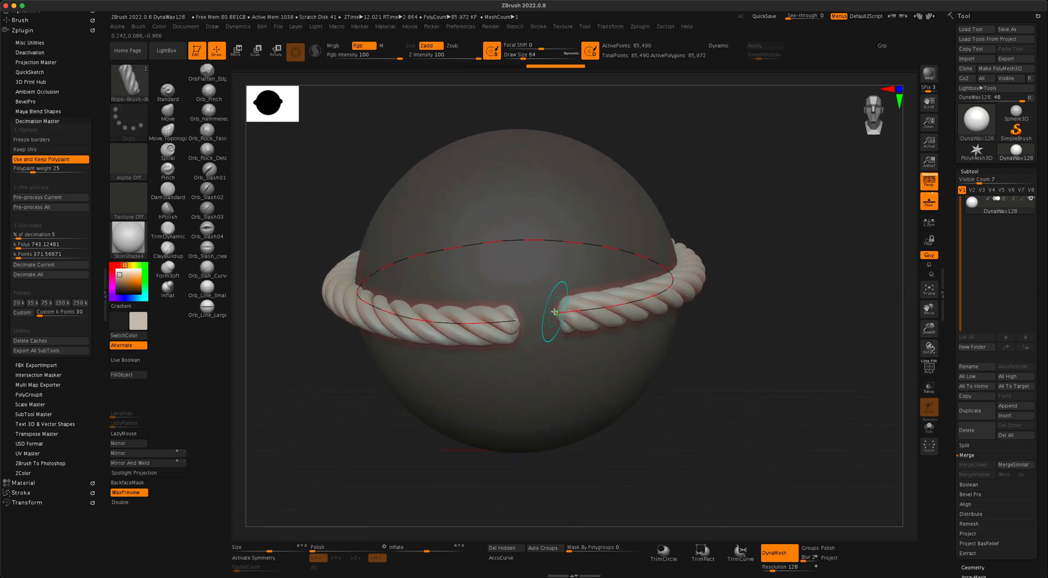
pyautogui.moveTo(556, 315); pyautogui.dragTo(470, 320)
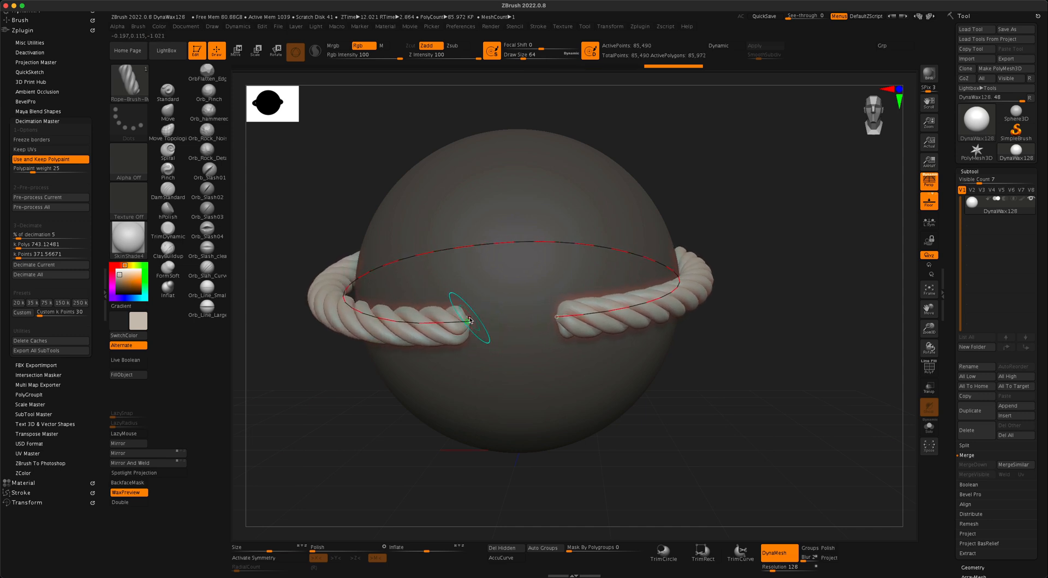
# - Turn on Lock Start in the stroke's curve settings and move the rope's unlocked end closer to its other end
pyautogui.click(48, 121)
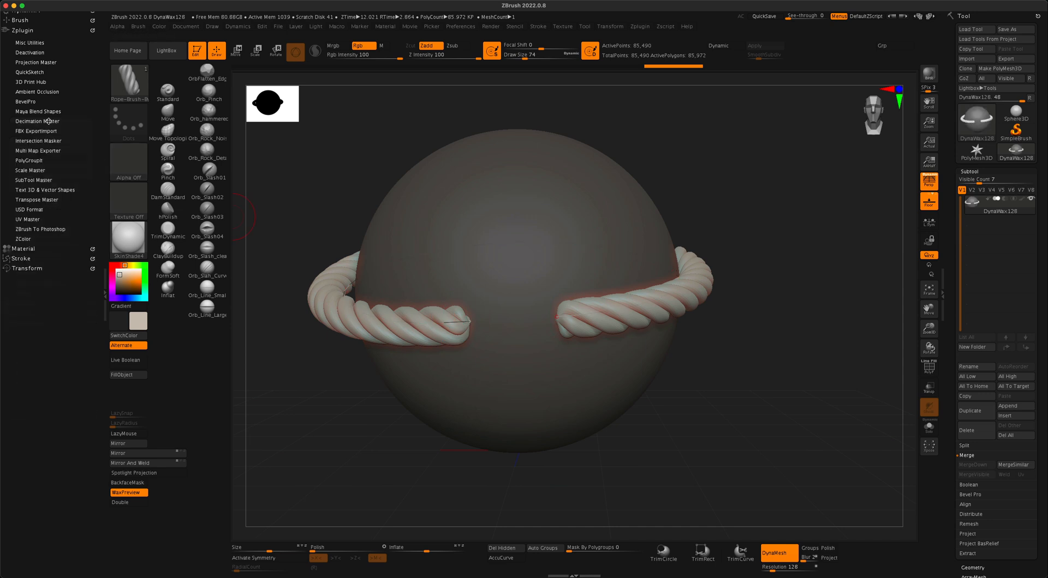
pyautogui.click(27, 260)
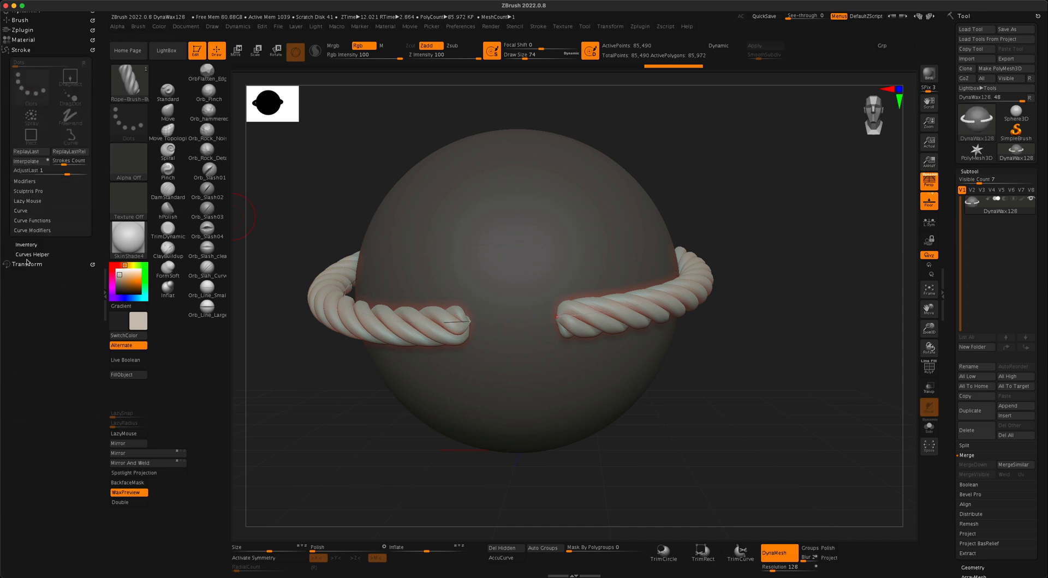
pyautogui.click(22, 211)
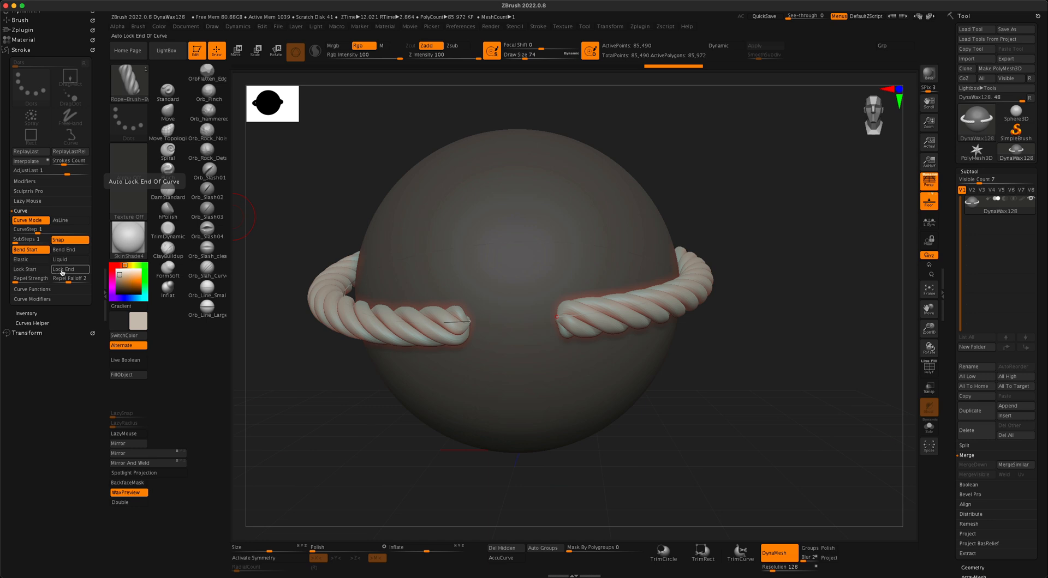
pyautogui.click(25, 269)
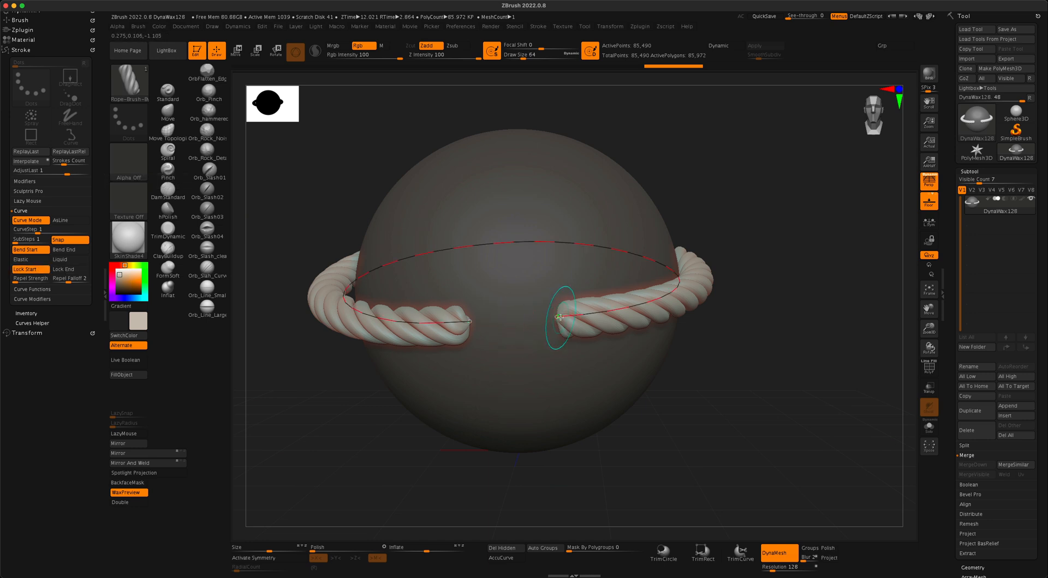
pyautogui.moveTo(470, 321); pyautogui.dragTo(500, 313)
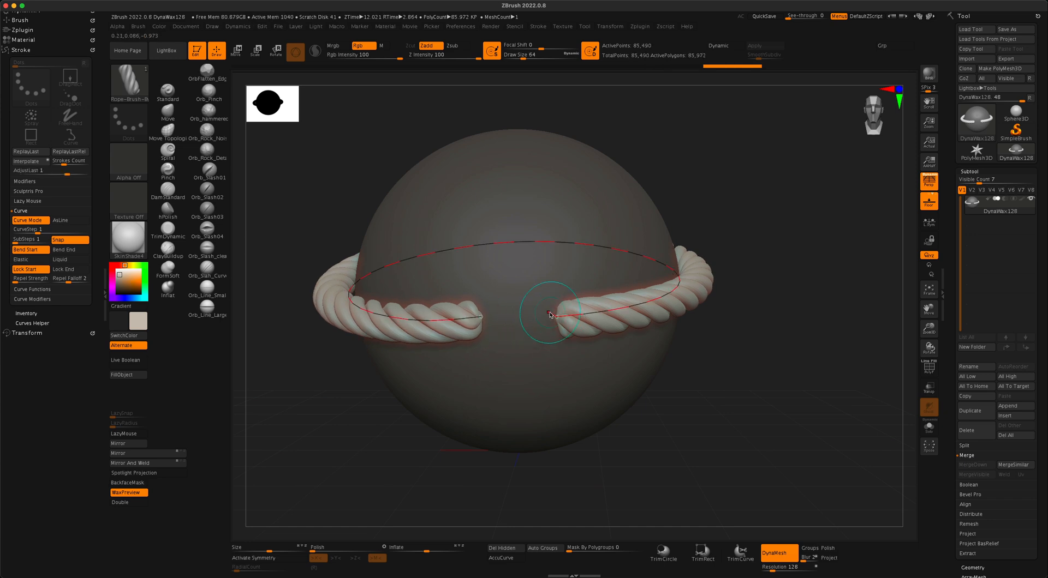
# - Switch the curve lock from Lock Start to Lock End and look through the Curve Modifiers and Curve Functions settings
pyautogui.click(25, 269)
pyautogui.click(70, 269)
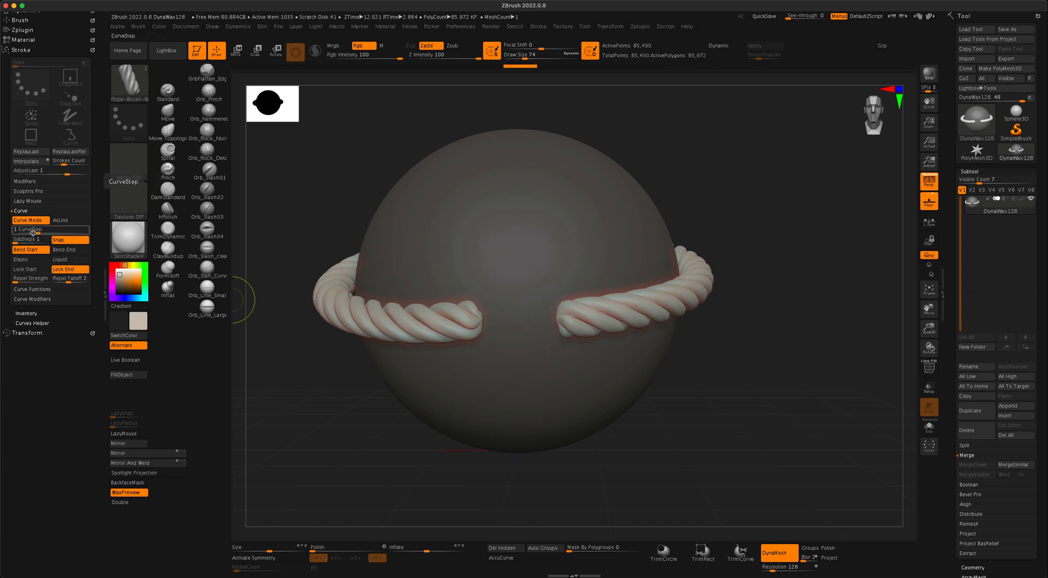
pyautogui.click(31, 298)
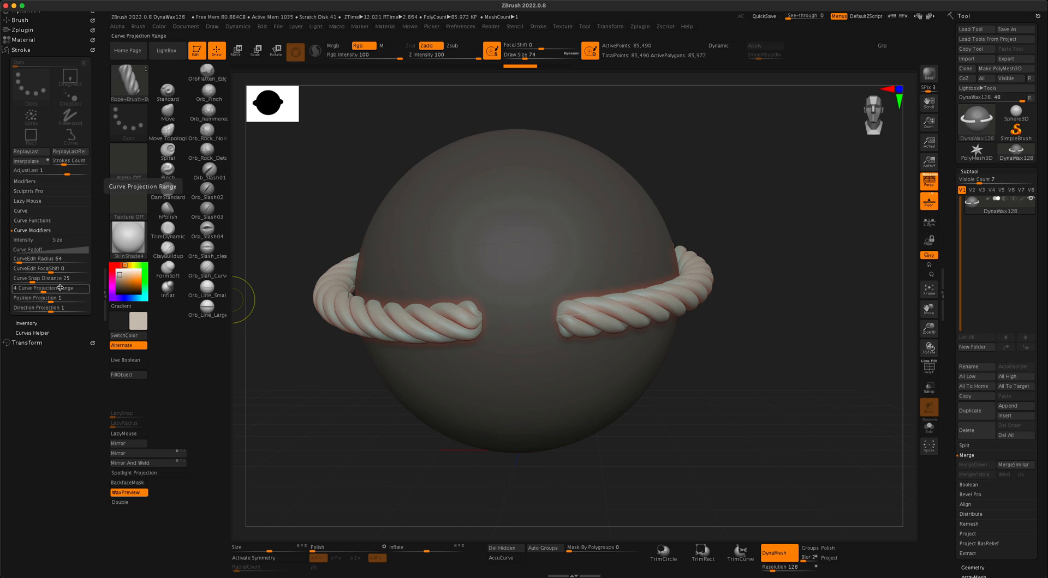
pyautogui.click(44, 221)
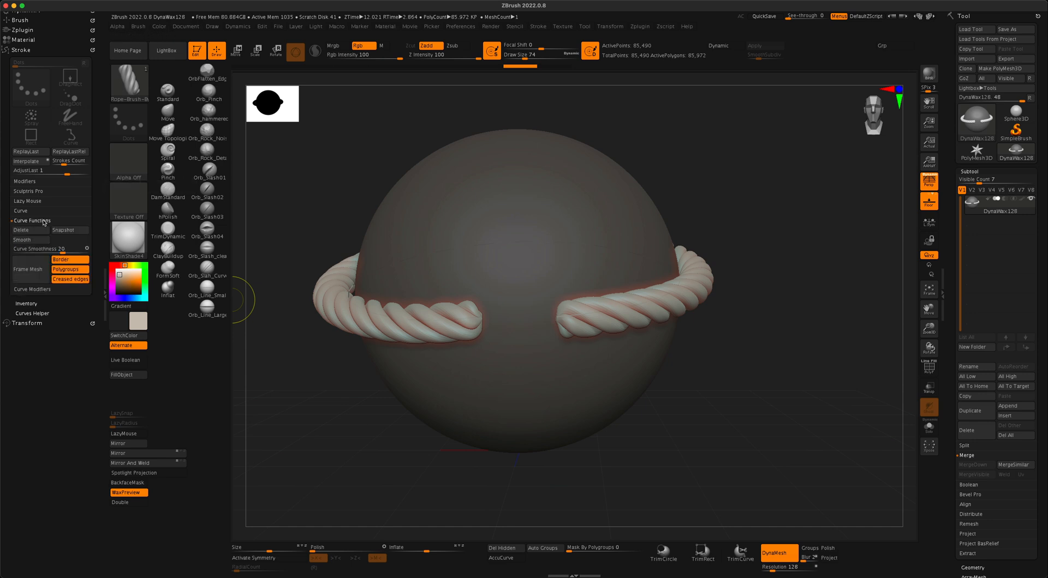
pyautogui.click(43, 212)
pyautogui.moveTo(734, 402)
pyautogui.mouseDown()
pyautogui.moveTo(739, 389)
pyautogui.moveTo(738, 400)
pyautogui.mouseUp()
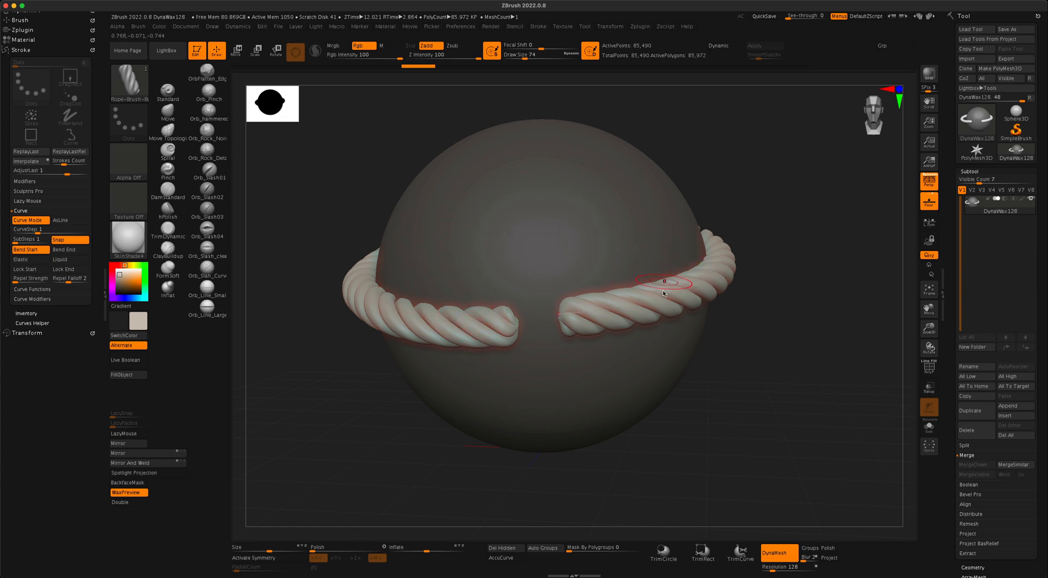
pyautogui.moveTo(742, 370)
pyautogui.mouseDown()
pyautogui.moveTo(739, 358)
pyautogui.moveTo(760, 386)
pyautogui.moveTo(751, 371)
pyautogui.mouseUp()
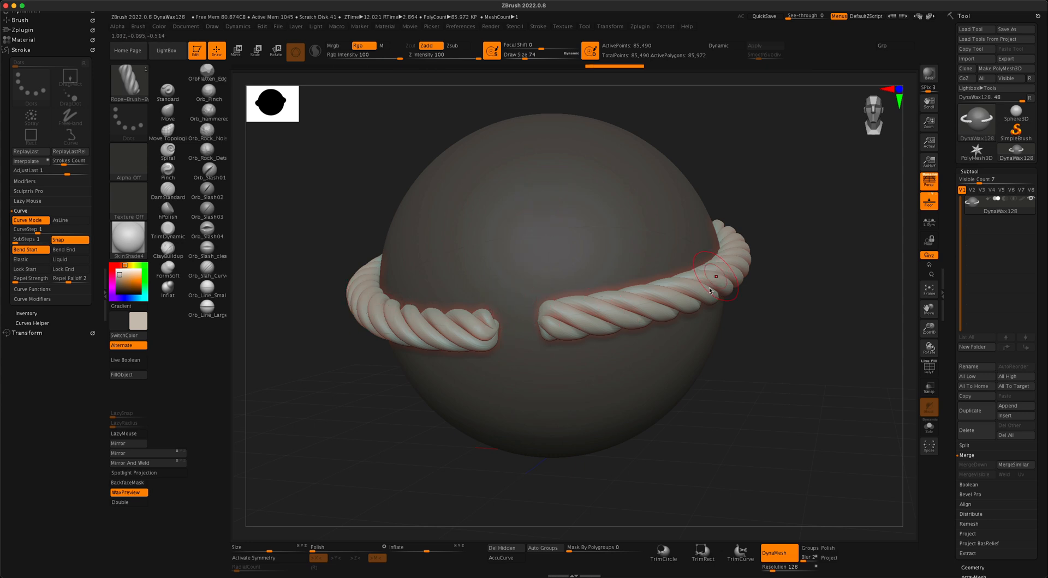
pyautogui.moveTo(741, 353); pyautogui.dragTo(765, 350)
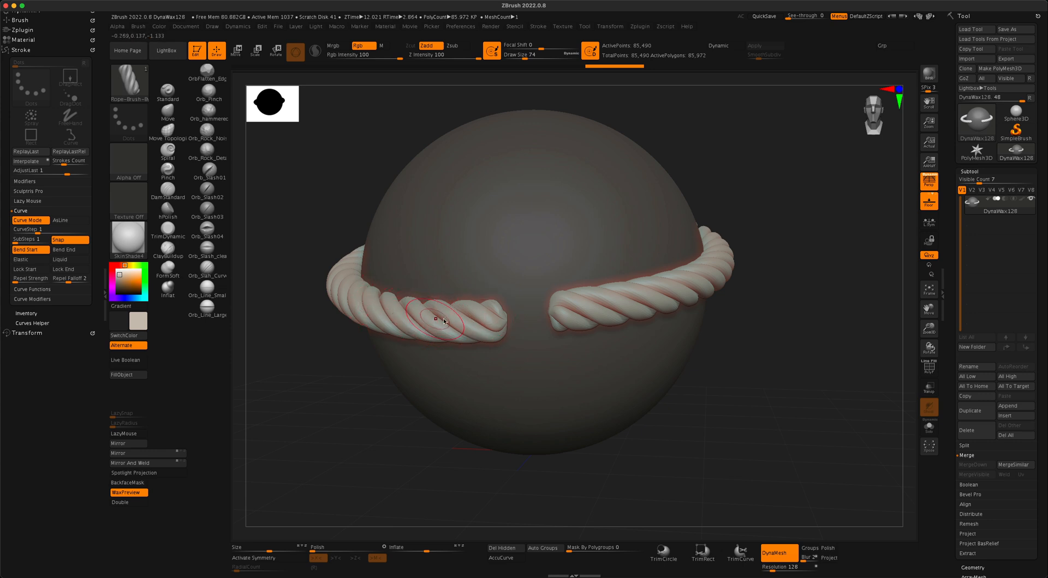
# - With the Move brush at a draw size of about 140, pull one rope end on the sphere's front closer to the other end
pyautogui.moveTo(732, 360); pyautogui.dragTo(732, 355)
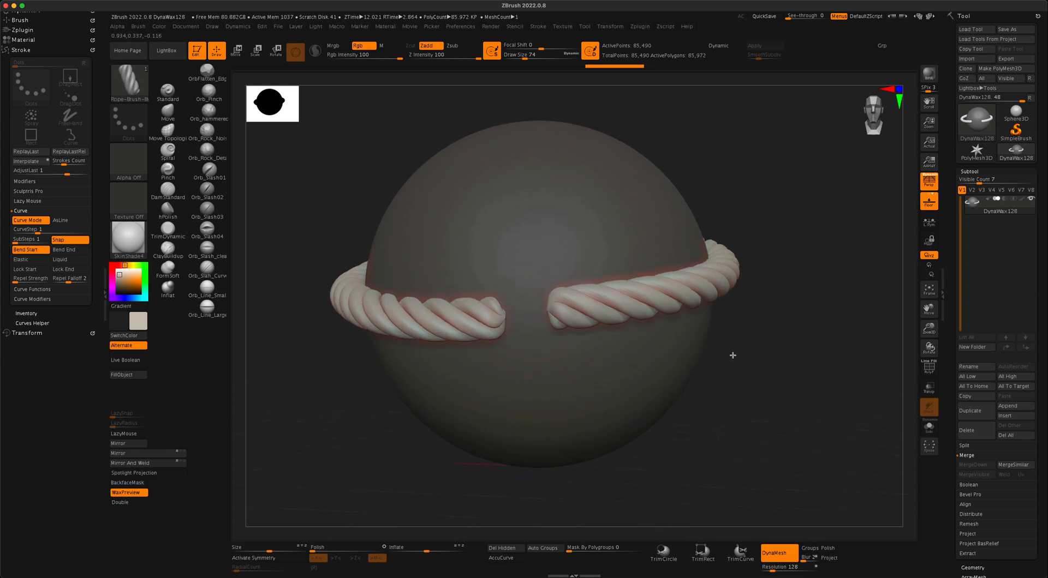
pyautogui.click(168, 112)
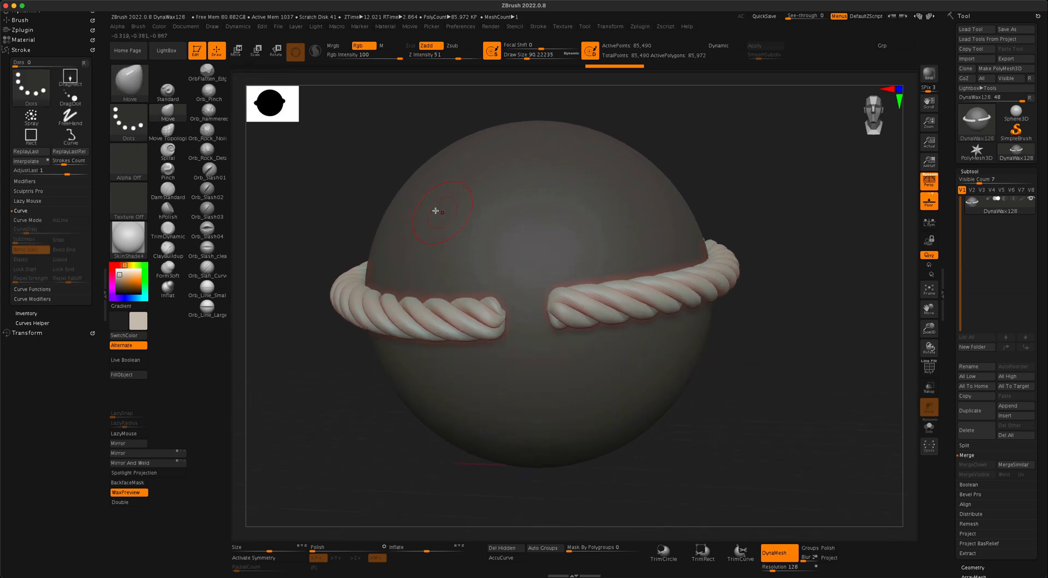
pyautogui.press('s')
pyautogui.moveTo(352, 199); pyautogui.dragTo(360, 199)
pyautogui.moveTo(505, 318); pyautogui.dragTo(537, 315)
pyautogui.moveTo(764, 349)
pyautogui.mouseDown()
pyautogui.moveTo(788, 354)
pyautogui.moveTo(794, 339)
pyautogui.moveTo(782, 414)
pyautogui.mouseUp()
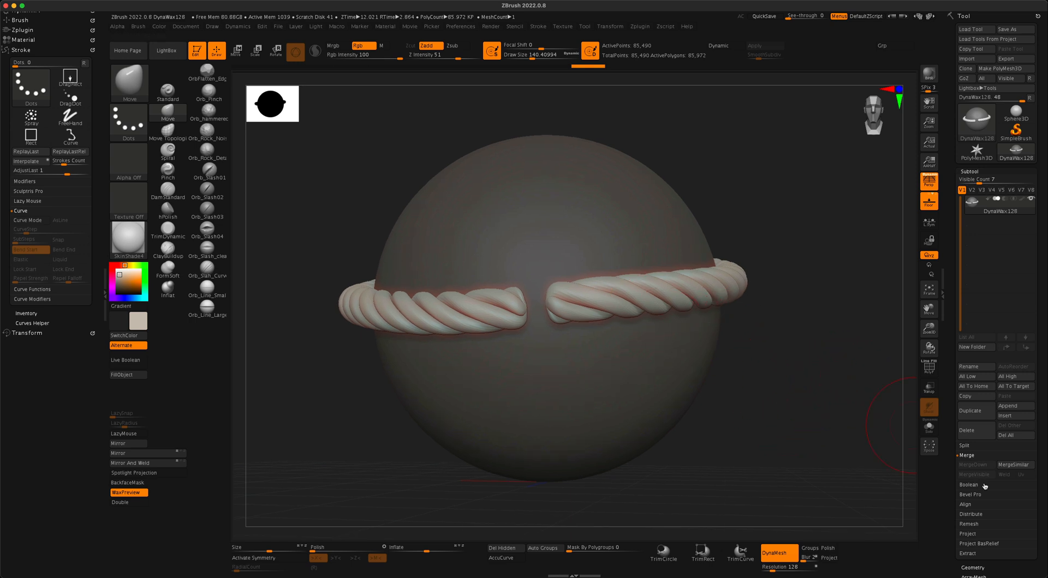
# - Split the unmasked rope off into its own subtool and make the sphere the active subtool
pyautogui.click(964, 446)
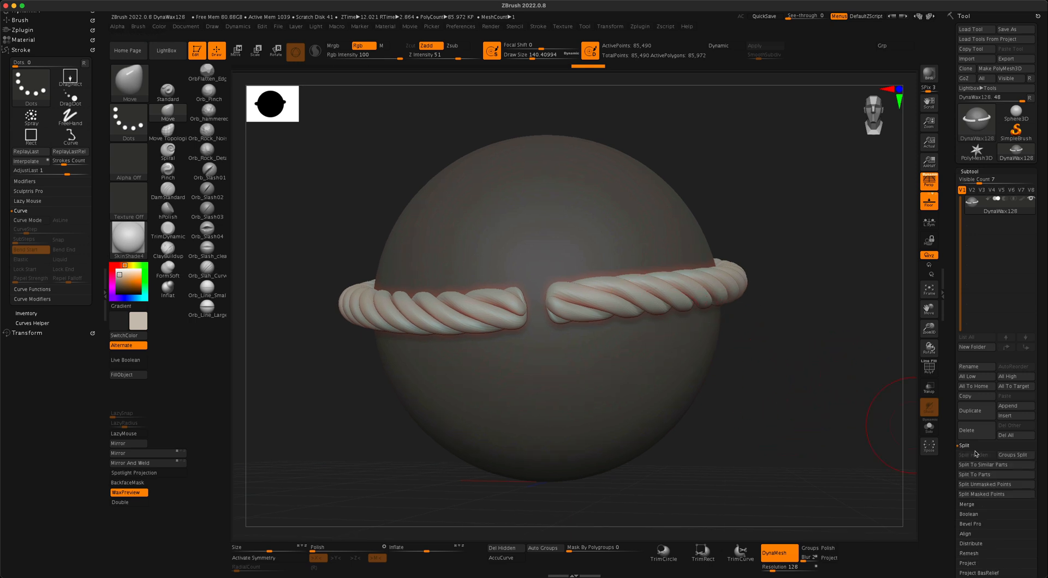
pyautogui.click(989, 485)
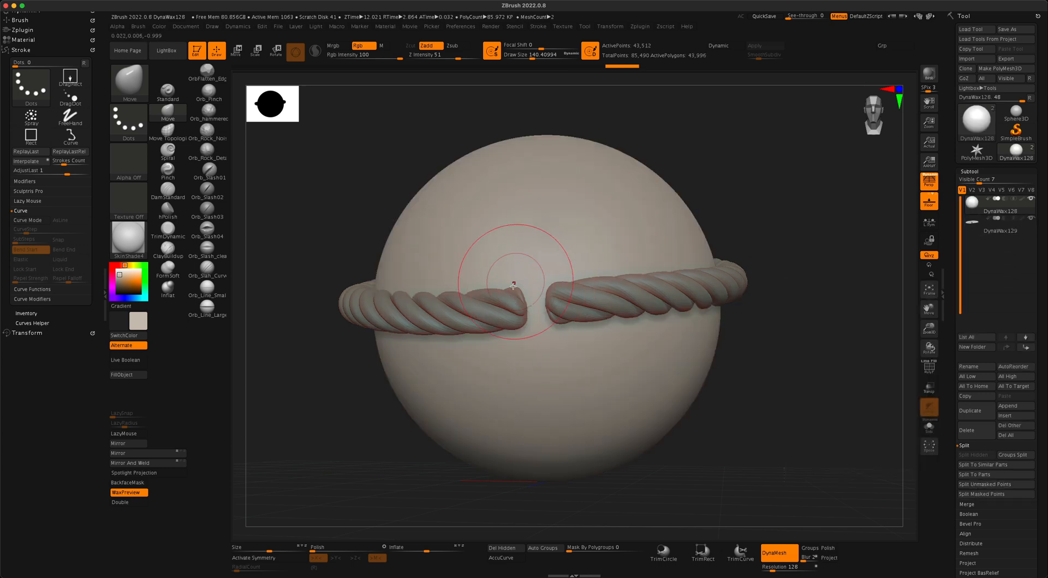
pyautogui.click(1020, 228)
pyautogui.moveTo(844, 284)
pyautogui.mouseDown()
pyautogui.moveTo(830, 322)
pyautogui.moveTo(807, 329)
pyautogui.moveTo(809, 346)
pyautogui.moveTo(781, 374)
pyautogui.mouseUp()
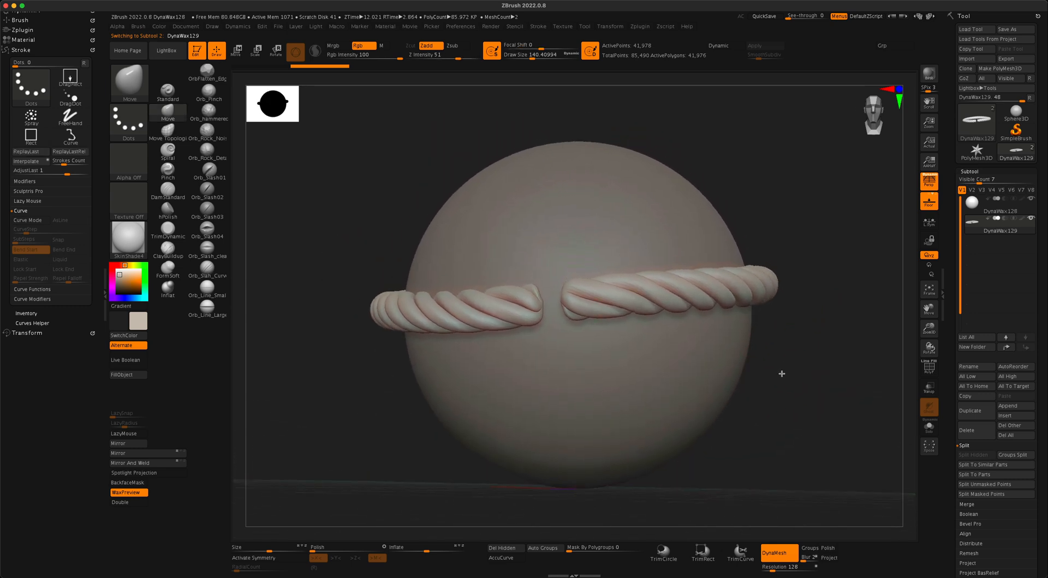
pyautogui.moveTo(833, 337); pyautogui.dragTo(833, 337)
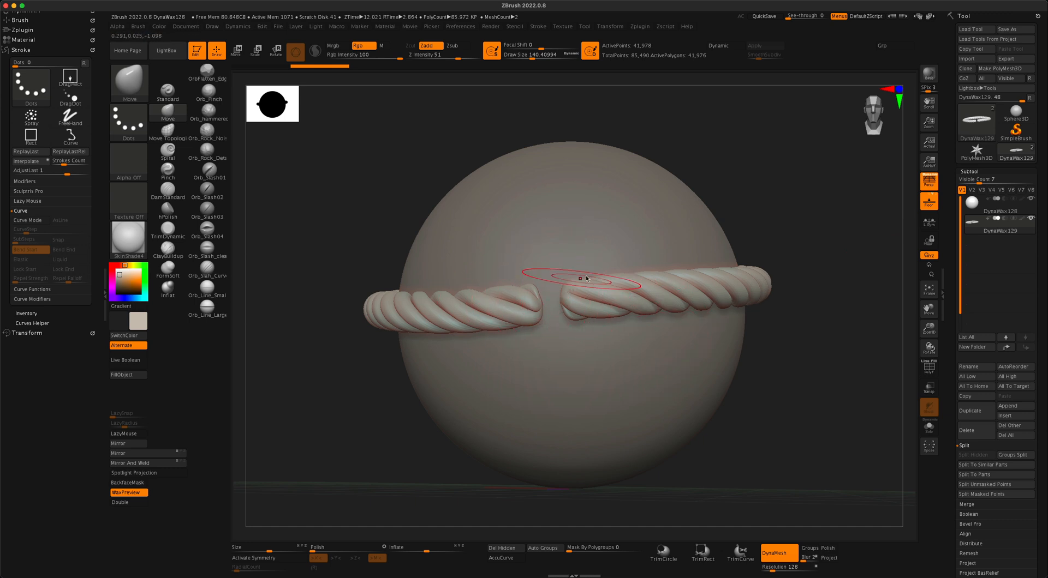
pyautogui.click(970, 204)
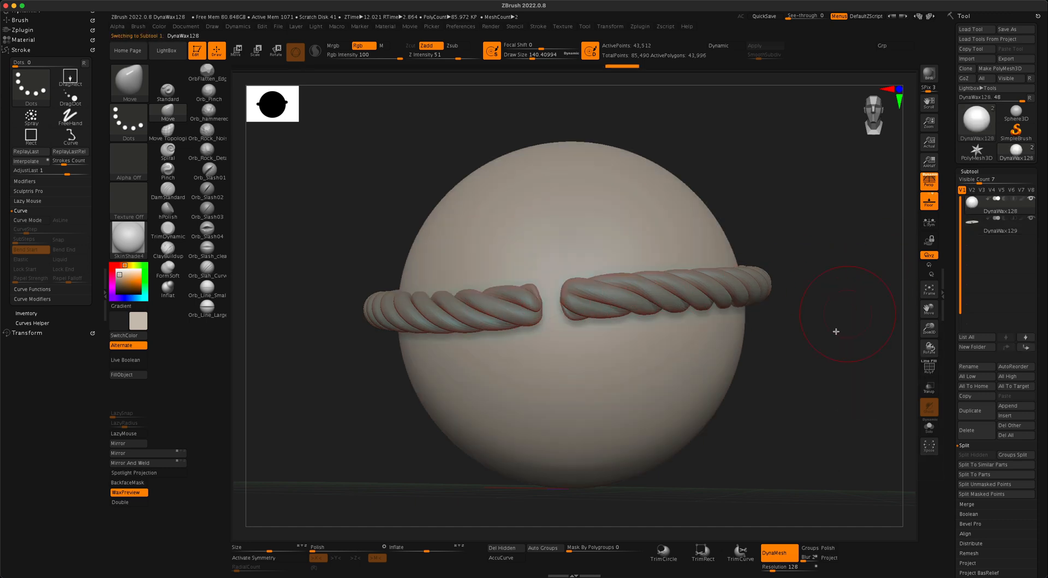
pyautogui.moveTo(835, 331); pyautogui.dragTo(768, 392)
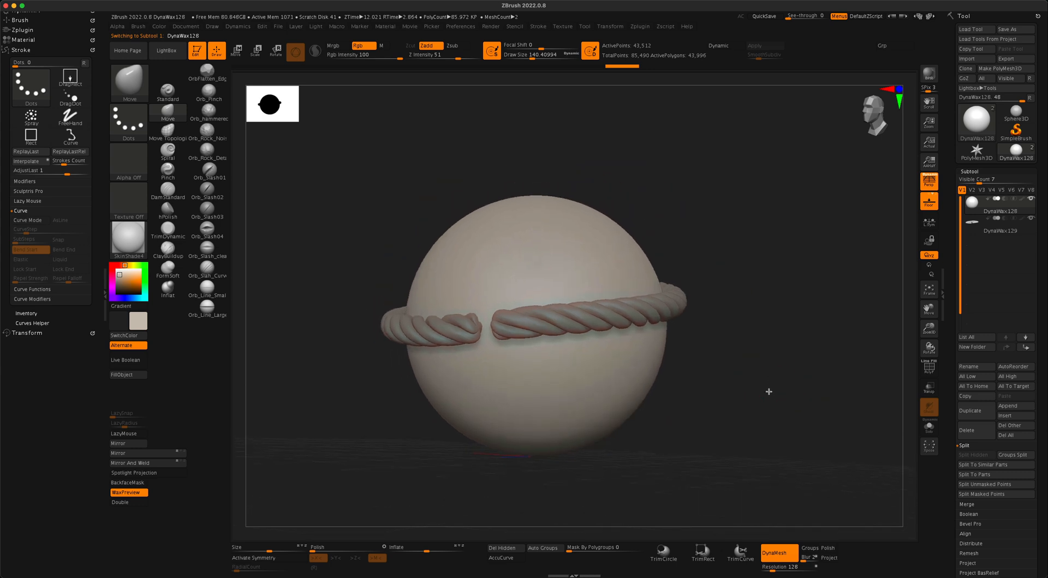
# - Turn on transparency and mask the sphere along the rope's front section with a draw size of about 68
pyautogui.click(930, 388)
pyautogui.moveTo(815, 372); pyautogui.dragTo(800, 368)
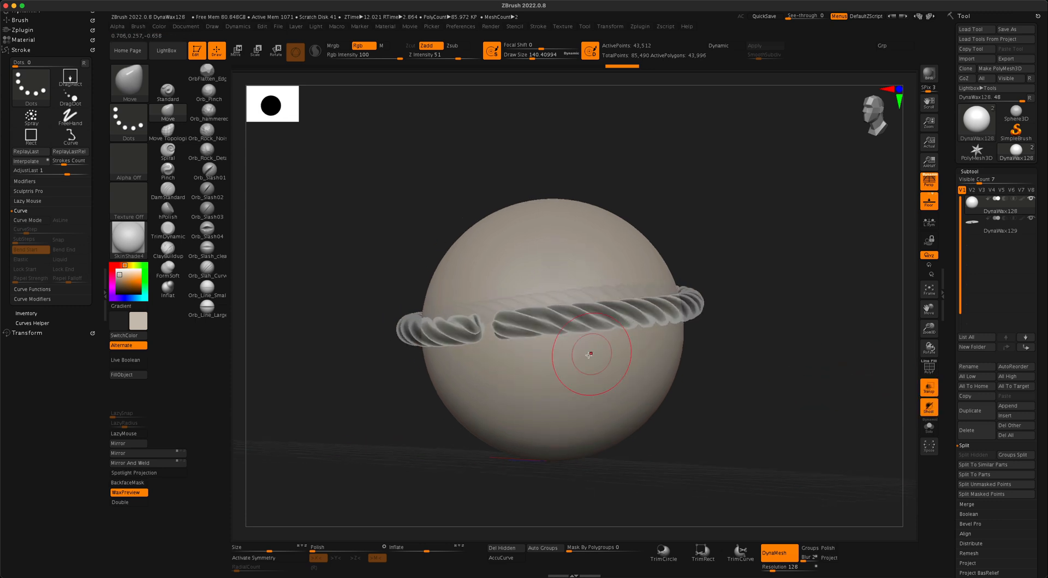
pyautogui.press('s')
pyautogui.moveTo(592, 364); pyautogui.dragTo(565, 365)
pyautogui.keyDown('ctrl'); pyautogui.moveTo(520, 326); pyautogui.dragTo(651, 307); pyautogui.keyUp('ctrl')
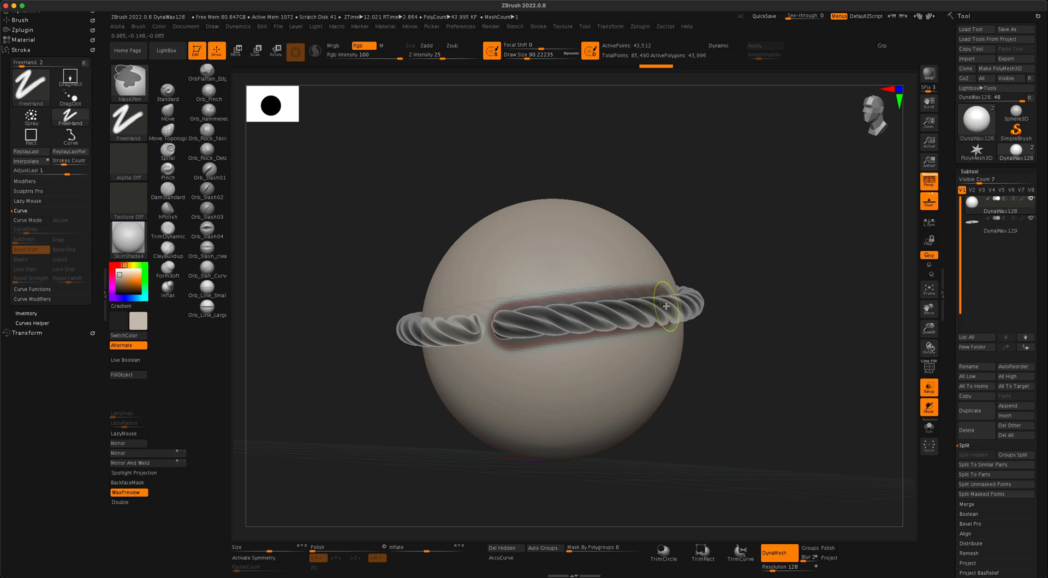
pyautogui.hotkey('ctrl', 'z')
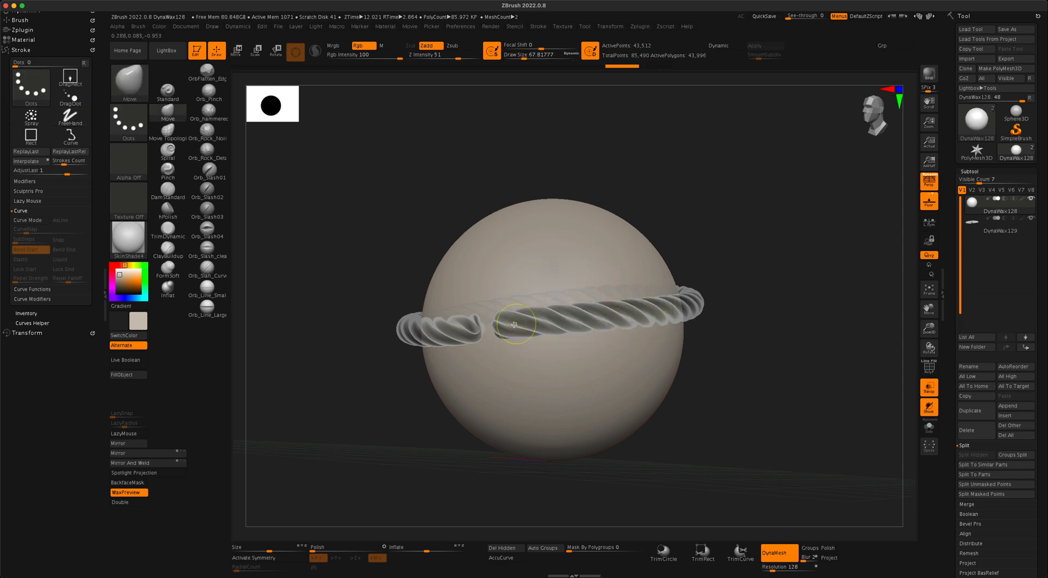
pyautogui.keyDown('ctrl'); pyautogui.moveTo(519, 327); pyautogui.dragTo(631, 311); pyautogui.keyUp('ctrl')
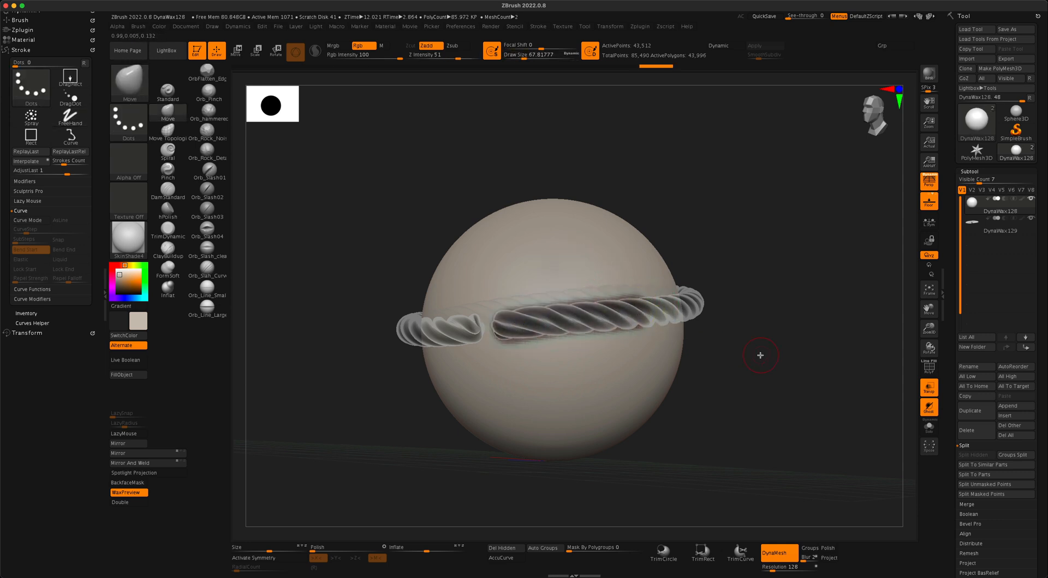
# - Continue the sphere's mask along the rope around the side and across the back
pyautogui.moveTo(760, 356); pyautogui.dragTo(727, 362)
pyautogui.keyDown('ctrl'); pyautogui.moveTo(606, 321); pyautogui.dragTo(747, 299); pyautogui.keyUp('ctrl')
pyautogui.moveTo(837, 354); pyautogui.dragTo(767, 376)
pyautogui.keyDown('ctrl'); pyautogui.moveTo(701, 311); pyautogui.dragTo(843, 275); pyautogui.keyUp('ctrl')
pyautogui.moveTo(518, 382); pyautogui.dragTo(423, 402)
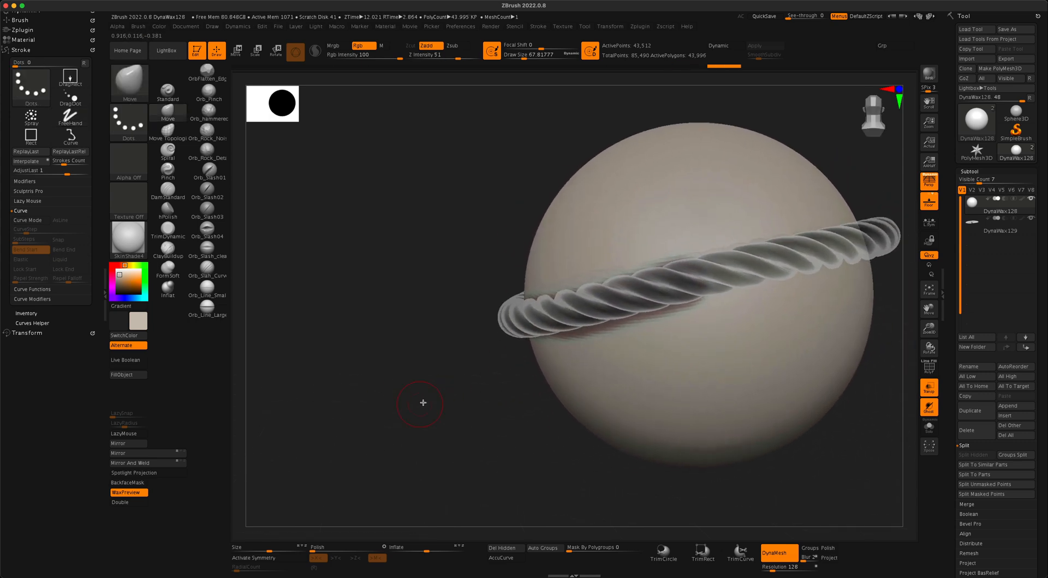
pyautogui.keyDown('ctrl'); pyautogui.moveTo(683, 280); pyautogui.dragTo(816, 248); pyautogui.keyUp('ctrl')
pyautogui.moveTo(359, 408); pyautogui.dragTo(292, 448)
pyautogui.keyDown('ctrl'); pyautogui.moveTo(572, 289); pyautogui.dragTo(785, 264); pyautogui.keyUp('ctrl')
# - Complete the mask band around the remaining side to the gap between the rope ends and turn off transparency
pyautogui.keyDown('alt'); pyautogui.moveTo(644, 355); pyautogui.dragTo(808, 319); pyautogui.keyUp('alt')
pyautogui.moveTo(439, 416); pyautogui.dragTo(394, 392)
pyautogui.keyDown('ctrl'); pyautogui.moveTo(479, 312); pyautogui.dragTo(664, 266); pyautogui.keyUp('ctrl')
pyautogui.moveTo(791, 335); pyautogui.dragTo(709, 333)
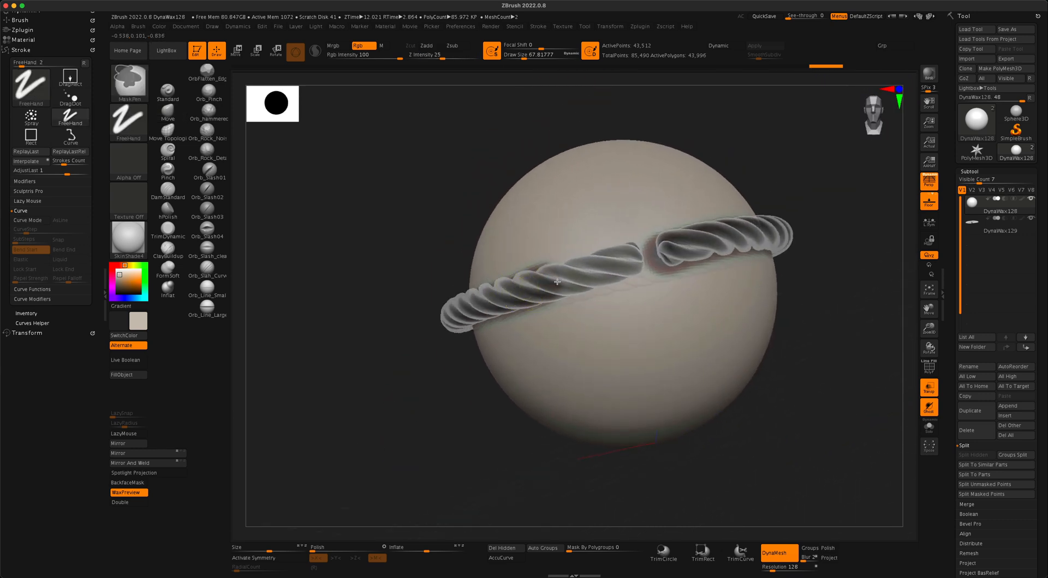
pyautogui.keyDown('ctrl'); pyautogui.moveTo(557, 282); pyautogui.dragTo(663, 257); pyautogui.keyUp('ctrl')
pyautogui.moveTo(866, 391)
pyautogui.mouseDown()
pyautogui.moveTo(844, 416)
pyautogui.moveTo(740, 455)
pyautogui.moveTo(729, 435)
pyautogui.moveTo(756, 418)
pyautogui.moveTo(717, 444)
pyautogui.mouseUp()
pyautogui.click(929, 389)
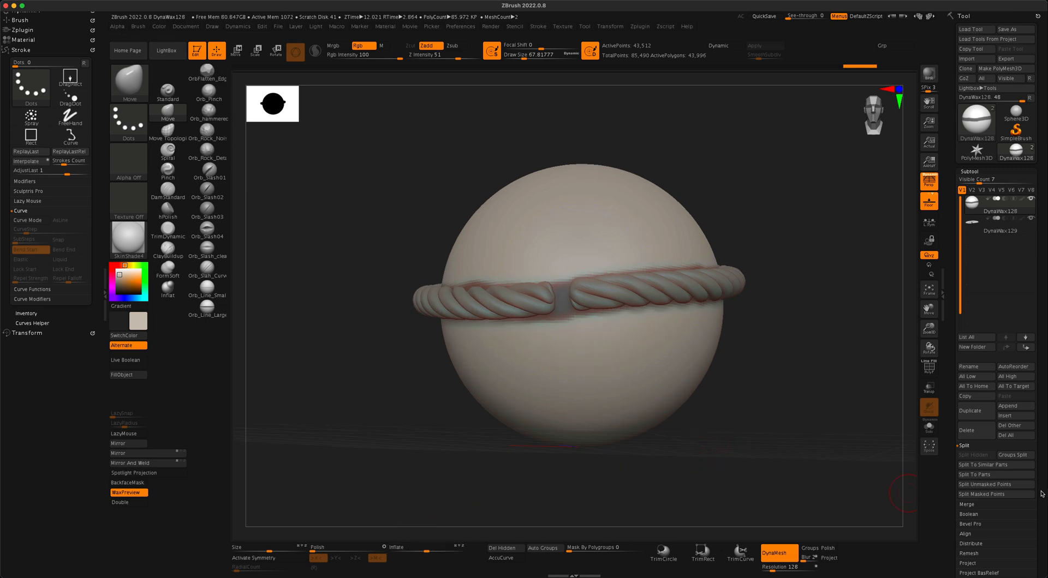
# - Open the Deformation settings, try inflating the sphere's unmasked areas, and undo the inflation
pyautogui.scroll(-5, 1041, 494)
pyautogui.click(975, 358)
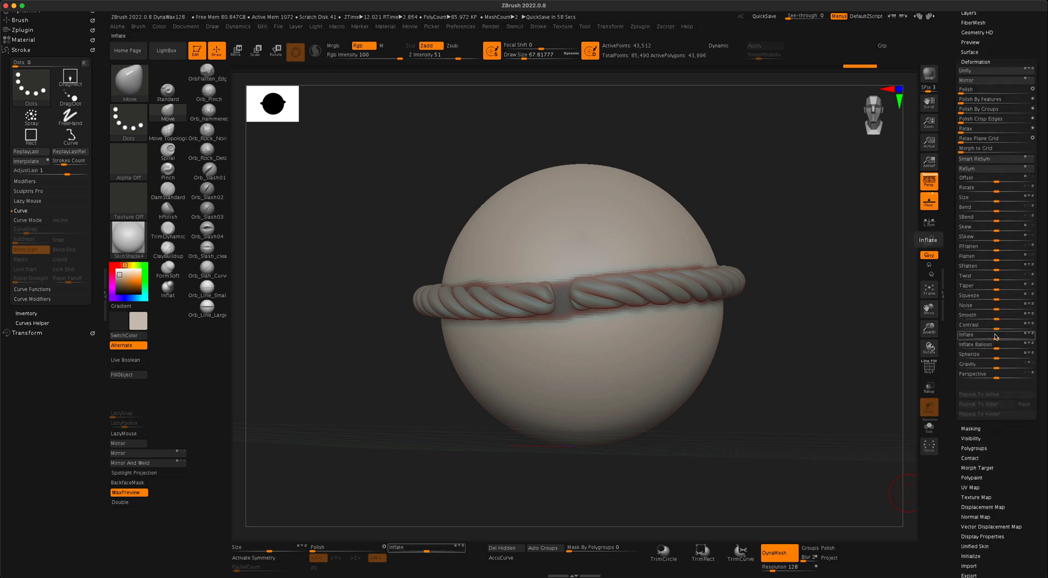
pyautogui.moveTo(996, 339); pyautogui.dragTo(1035, 339)
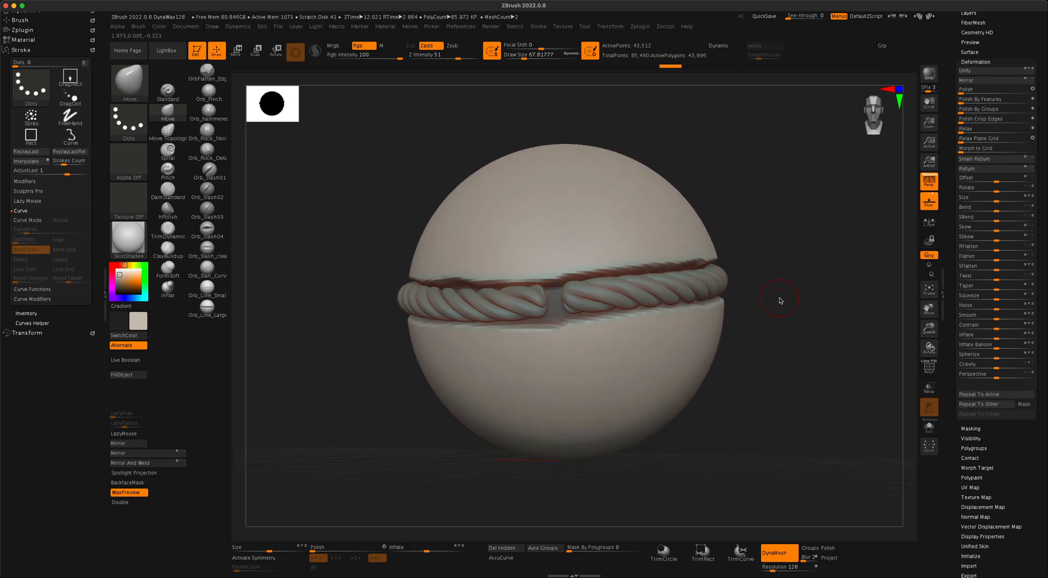
pyautogui.hotkey('ctrl', 'z')
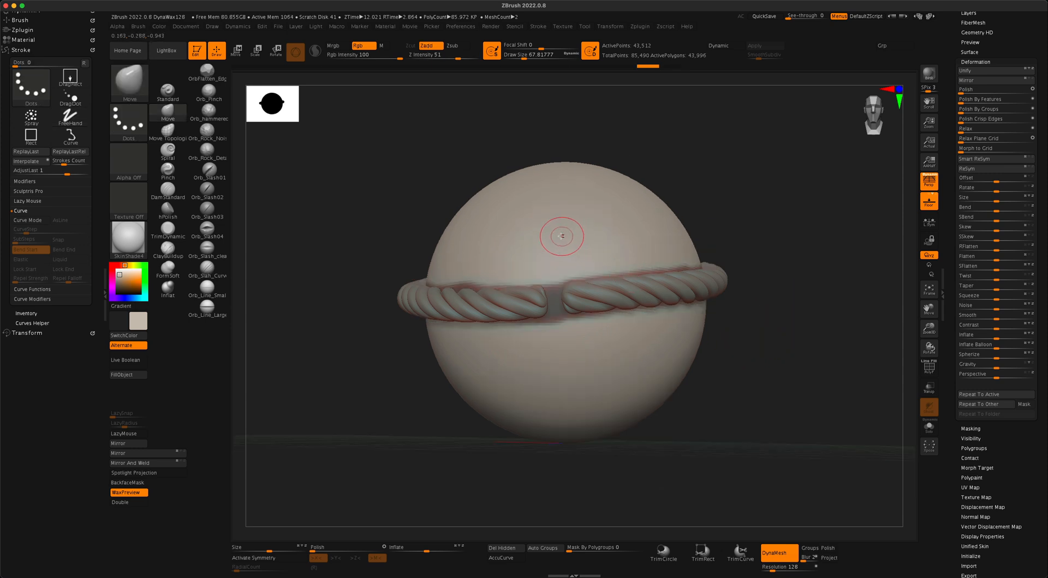
# - Blur the mask along the rope and strongly inflate the sphere's unmasked areas above and below it
pyautogui.press('ctrl')
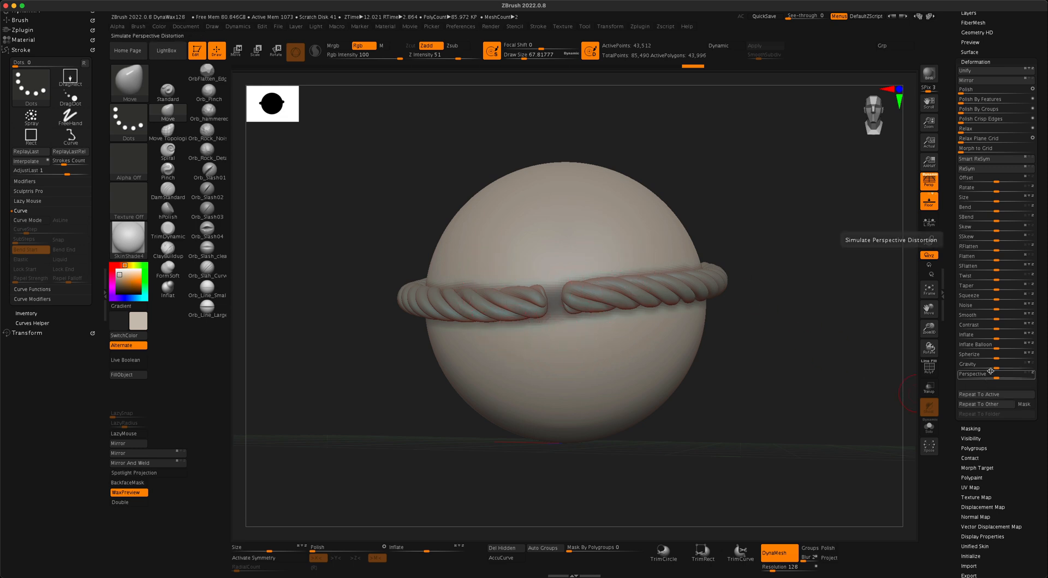
pyautogui.moveTo(996, 338); pyautogui.dragTo(1035, 338)
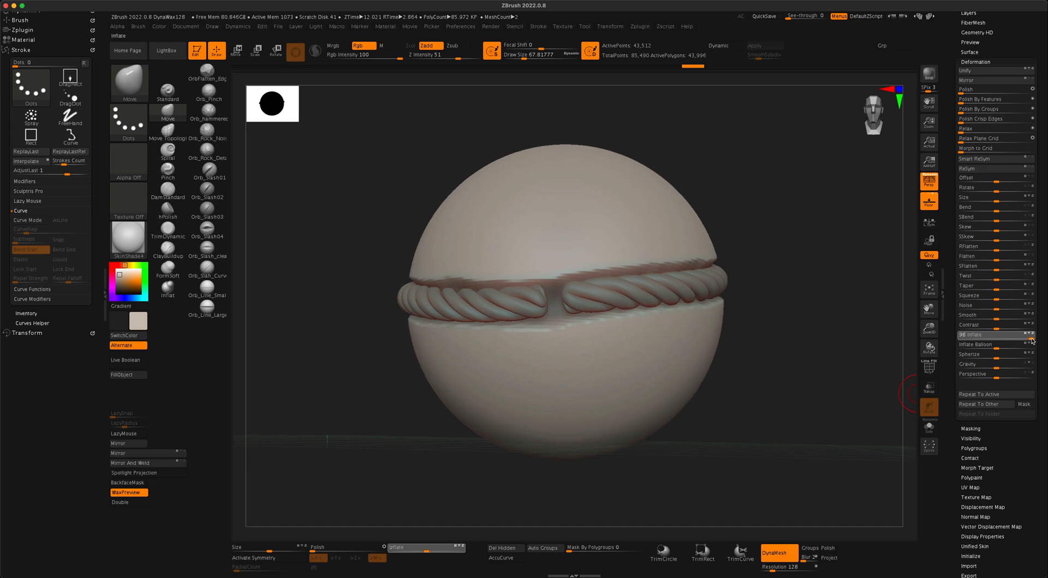
pyautogui.moveTo(1033, 338); pyautogui.dragTo(1029, 342)
pyautogui.moveTo(895, 366); pyautogui.dragTo(872, 370)
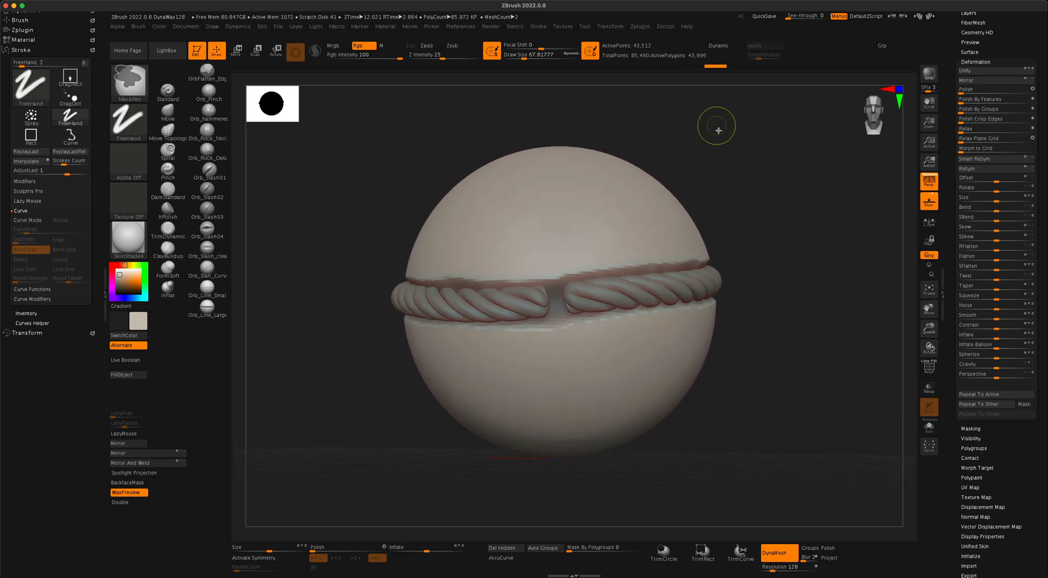
# - Clear the sphere's mask and apply the Polish deformation twice to smooth the inflated edges
pyautogui.keyDown('ctrl'); pyautogui.moveTo(716, 127); pyautogui.dragTo(814, 236); pyautogui.keyUp('ctrl')
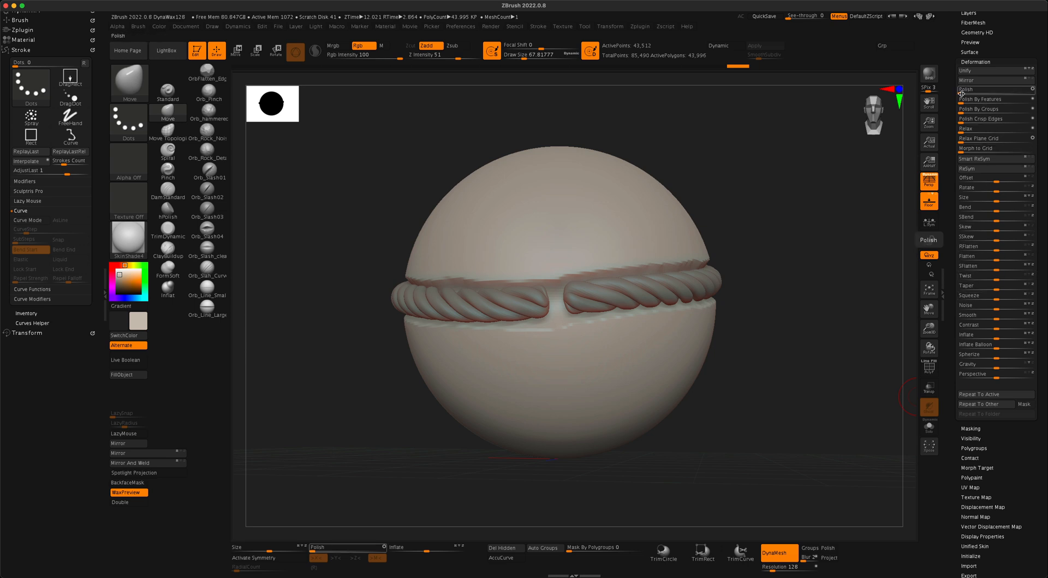
pyautogui.moveTo(960, 94); pyautogui.dragTo(1035, 96)
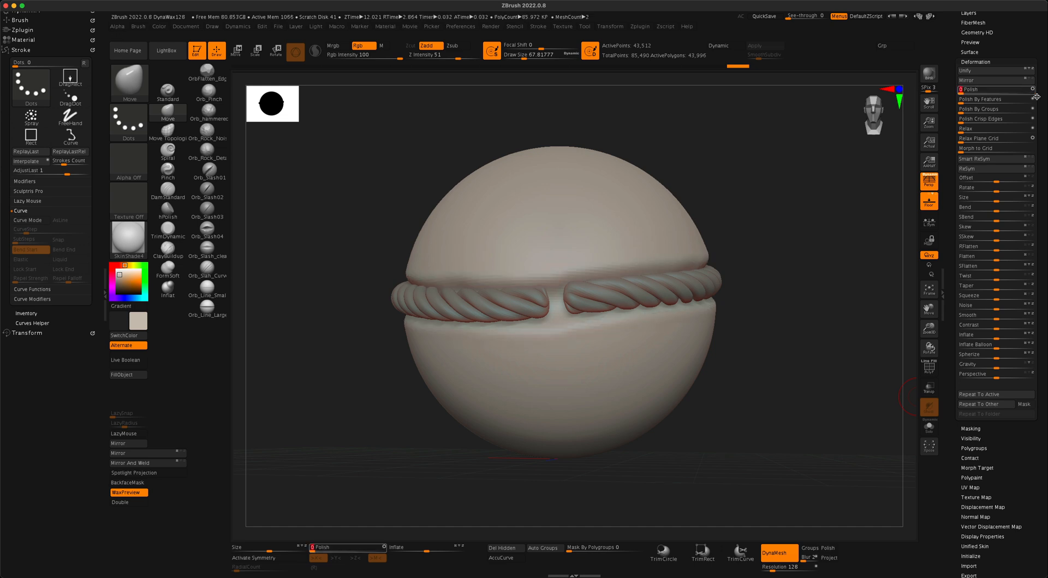
pyautogui.moveTo(961, 91); pyautogui.dragTo(1035, 94)
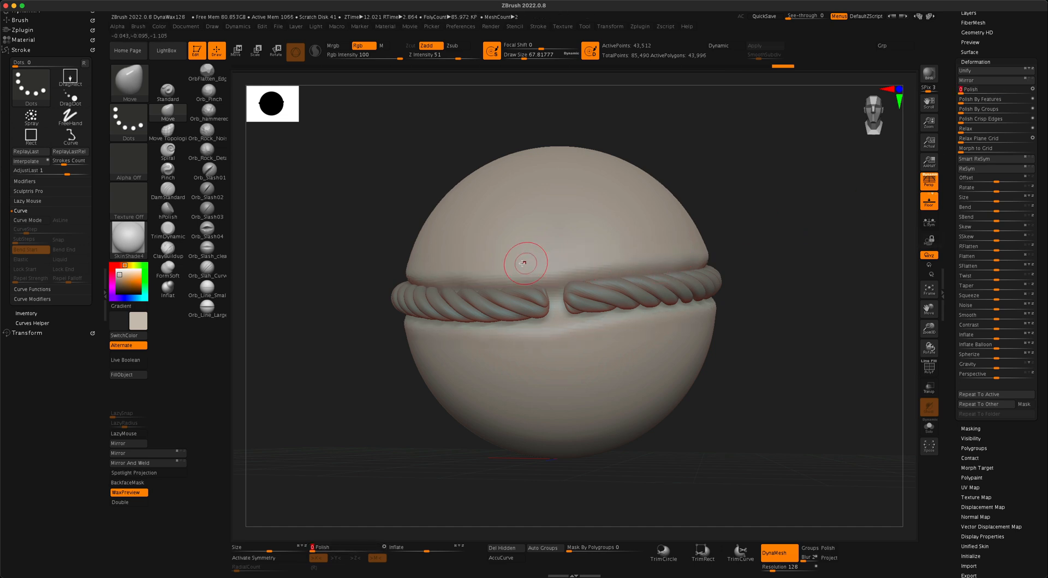
pyautogui.keyDown('alt'); pyautogui.moveTo(771, 260); pyautogui.dragTo(731, 338); pyautogui.keyUp('alt')
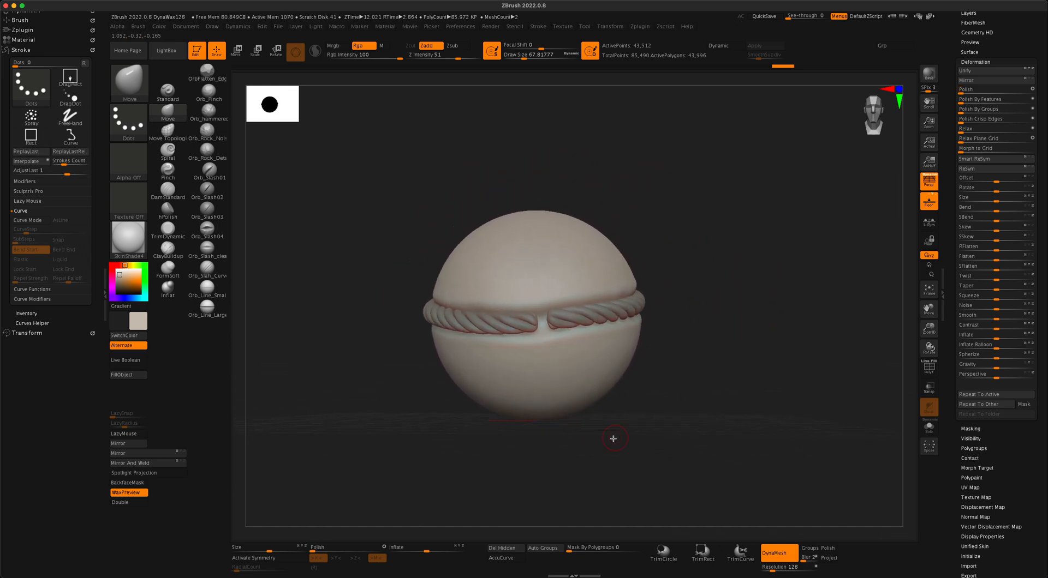
# - Choose the Standard brush, set its draw size to about 212, and smooth the sphere's ridges around the rope at the front
pyautogui.click(547, 348)
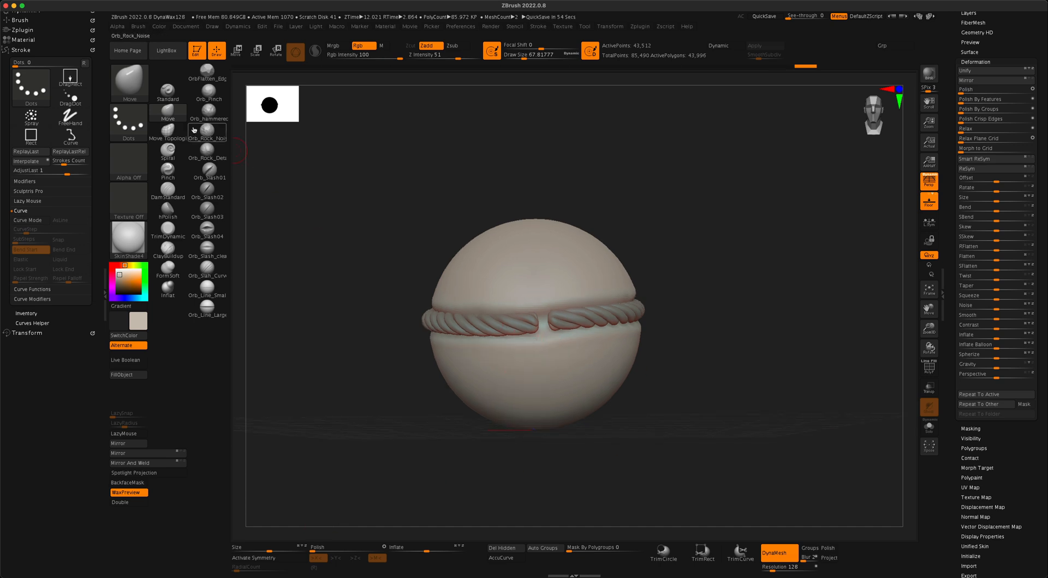
pyautogui.click(166, 93)
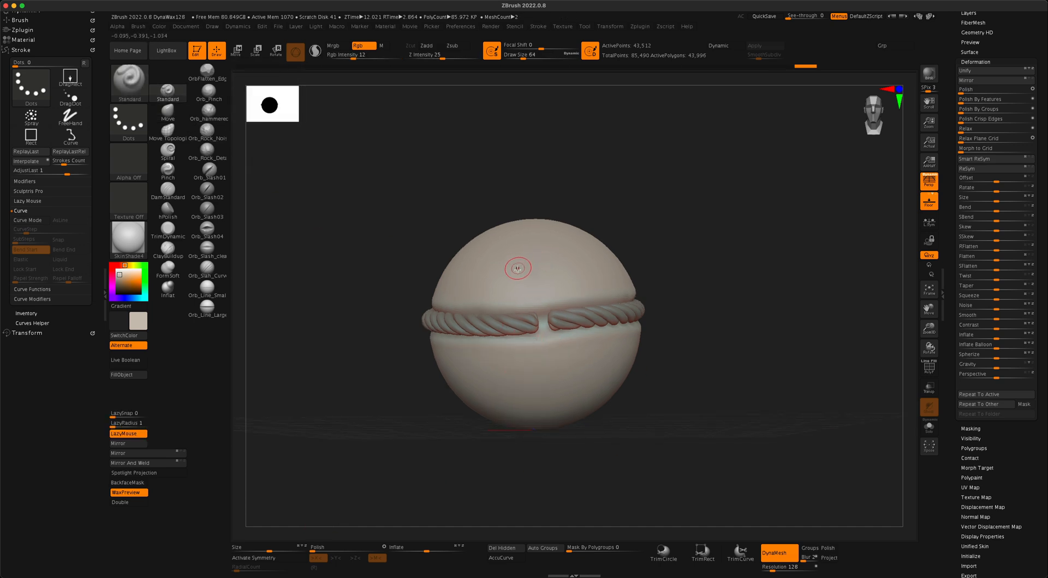
pyautogui.press('s')
pyautogui.moveTo(517, 269); pyautogui.dragTo(534, 270)
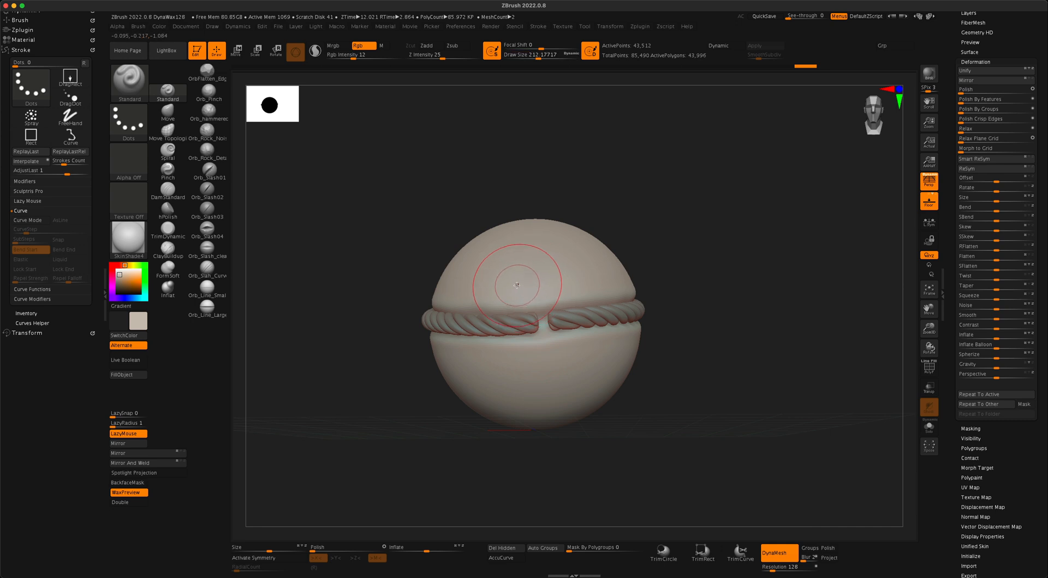
pyautogui.press('shift')
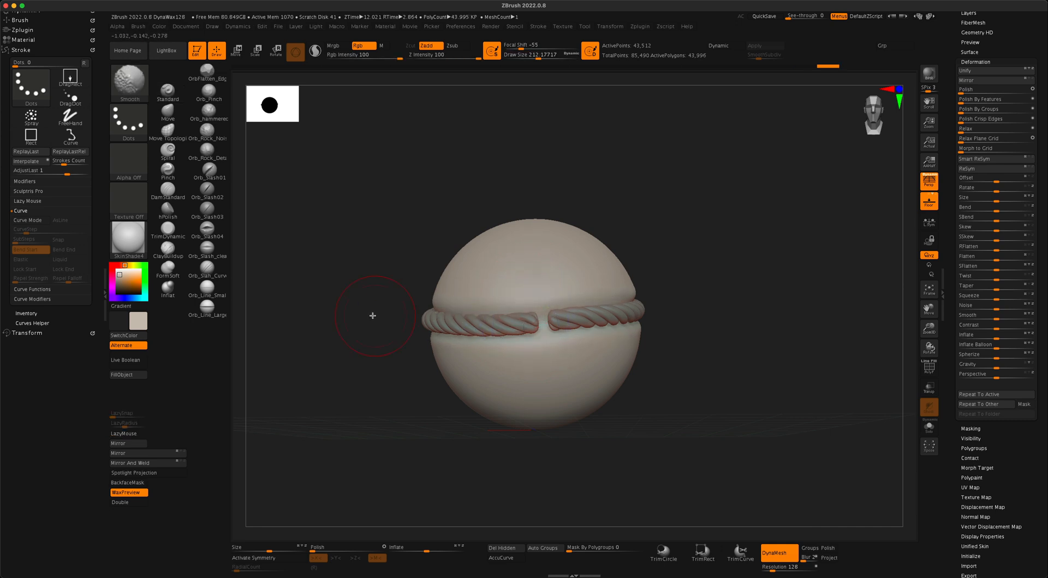
pyautogui.moveTo(372, 313); pyautogui.dragTo(387, 306)
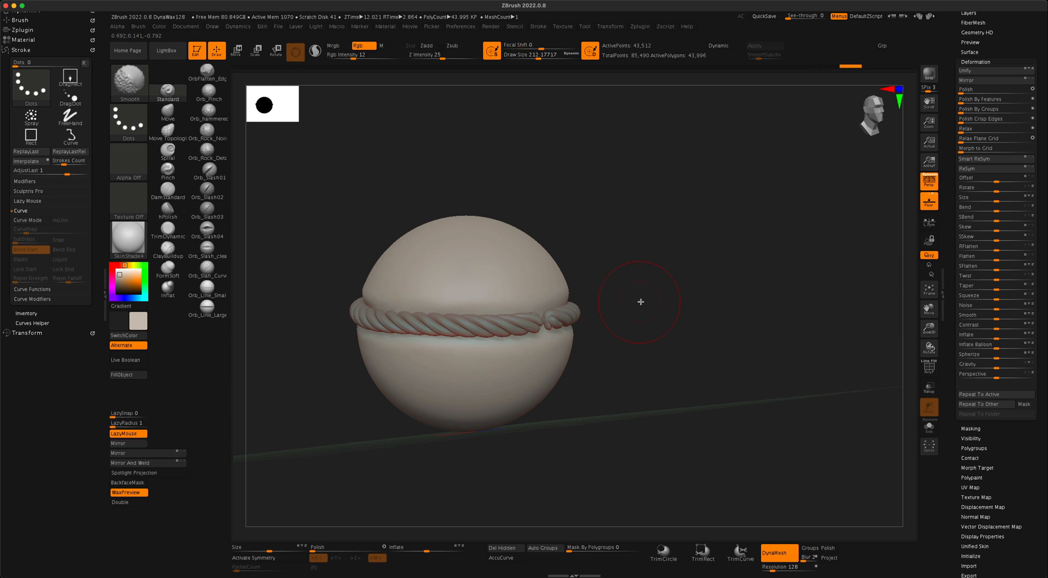
pyautogui.moveTo(638, 300); pyautogui.dragTo(542, 345)
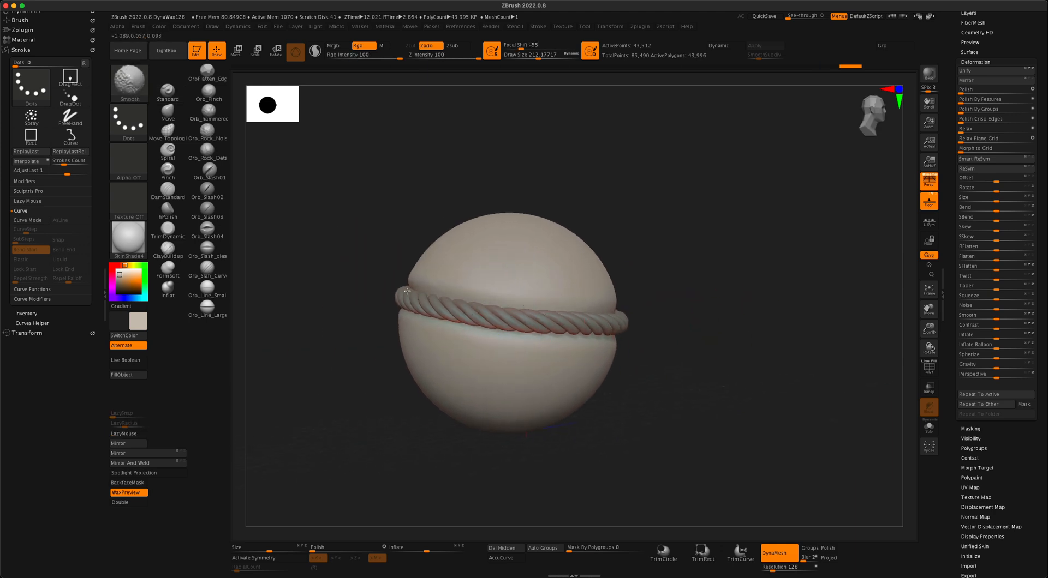
# - Smooth the sphere's ridges above and below the rope around the sides and back
pyautogui.keyDown('shift'); pyautogui.moveTo(407, 292); pyautogui.dragTo(408, 296); pyautogui.keyUp('shift')
pyautogui.moveTo(313, 287)
pyautogui.mouseDown()
pyautogui.moveTo(362, 295)
pyautogui.moveTo(278, 292)
pyautogui.mouseUp()
pyautogui.moveTo(437, 309)
pyautogui.keyDown('shift'); pyautogui.mouseDown()
pyautogui.moveTo(356, 278)
pyautogui.moveTo(336, 309)
pyautogui.moveTo(392, 232)
pyautogui.mouseUp(); pyautogui.keyUp('shift')
pyautogui.keyDown('shift'); pyautogui.moveTo(384, 298); pyautogui.dragTo(352, 283); pyautogui.keyUp('shift')
pyautogui.moveTo(688, 314)
pyautogui.mouseDown()
pyautogui.moveTo(601, 336)
pyautogui.moveTo(557, 330)
pyautogui.mouseUp()
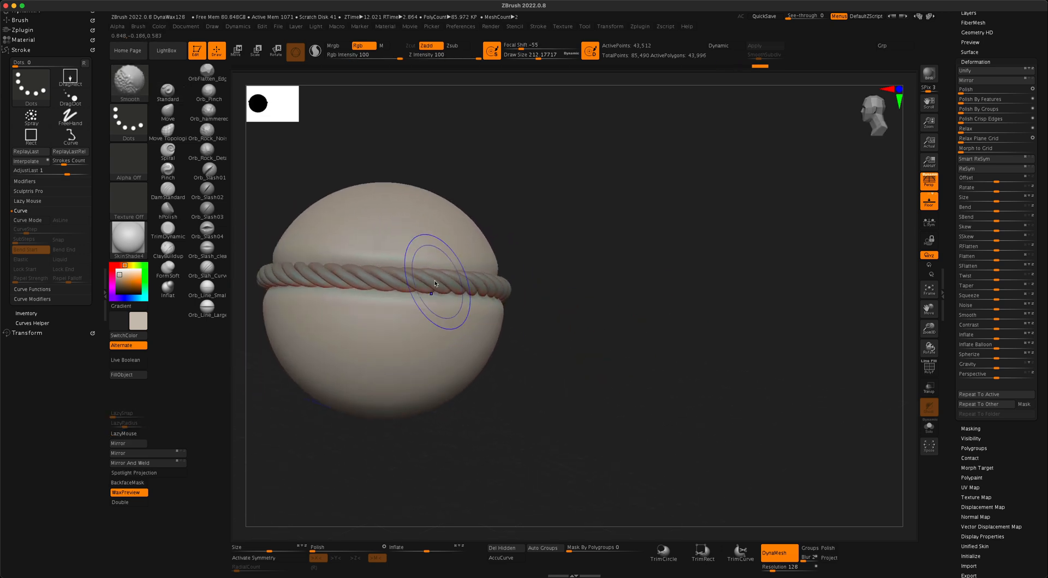
pyautogui.keyDown('shift'); pyautogui.moveTo(353, 270); pyautogui.dragTo(364, 273); pyautogui.keyUp('shift')
pyautogui.moveTo(551, 320); pyautogui.dragTo(643, 315)
pyautogui.keyDown('shift'); pyautogui.moveTo(414, 272); pyautogui.dragTo(427, 268); pyautogui.keyUp('shift')
pyautogui.moveTo(564, 351)
pyautogui.mouseDown()
pyautogui.moveTo(568, 358)
pyautogui.moveTo(552, 332)
pyautogui.moveTo(711, 309)
pyautogui.moveTo(702, 355)
pyautogui.moveTo(734, 346)
pyautogui.moveTo(722, 347)
pyautogui.mouseUp()
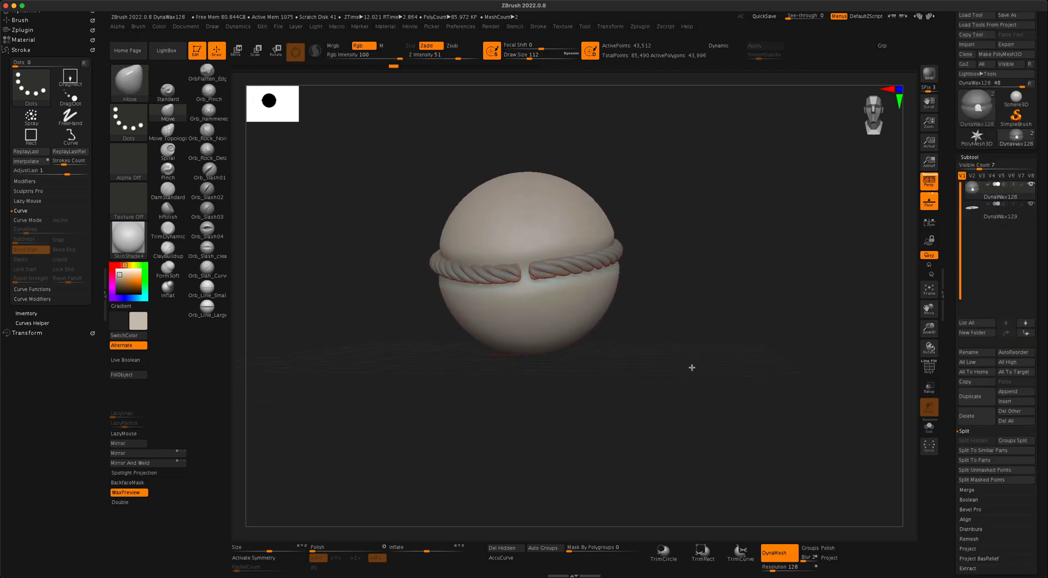
# - Choose the Rope curve brush for drawing a knot over the gap in the wrapped rope
pyautogui.click(130, 82)
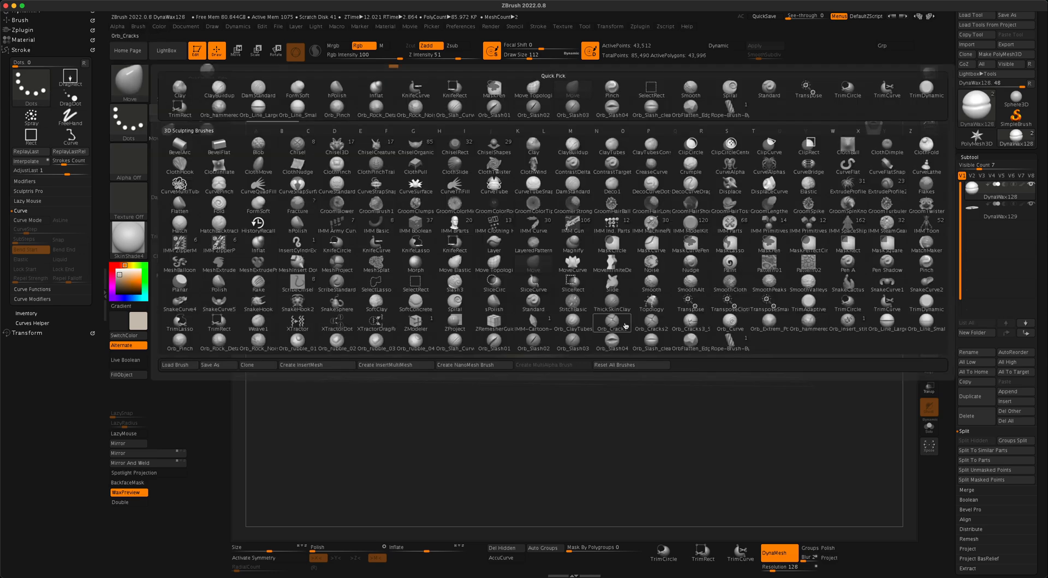
pyautogui.click(731, 344)
pyautogui.moveTo(680, 325)
pyautogui.mouseDown()
pyautogui.moveTo(680, 354)
pyautogui.moveTo(683, 343)
pyautogui.mouseUp()
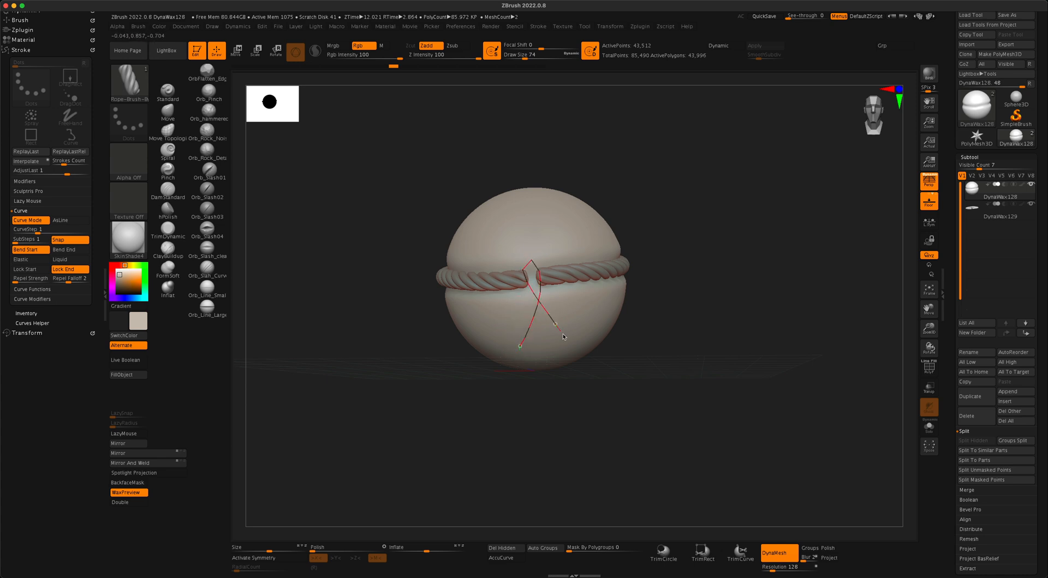
# - Try drawing rope loops with crossed tails over the gap at the sphere's front, undoing each attempt
pyautogui.moveTo(567, 343); pyautogui.dragTo(568, 345)
pyautogui.click(567, 369)
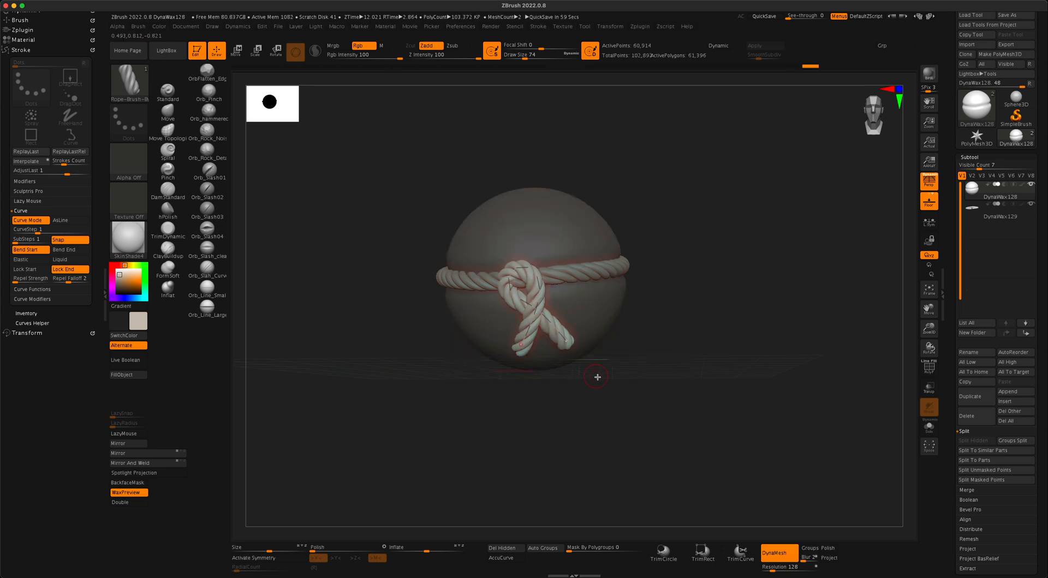
pyautogui.hotkey('ctrl', 'z')
pyautogui.moveTo(520, 348); pyautogui.dragTo(538, 304)
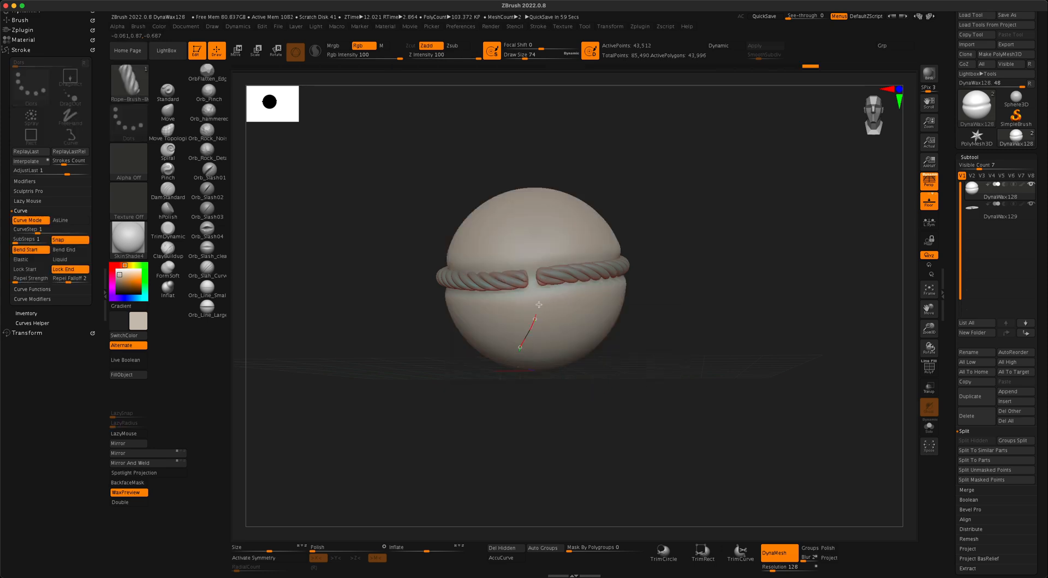
pyautogui.moveTo(548, 345); pyautogui.dragTo(550, 265)
pyautogui.hotkey('ctrl', 'z')
pyautogui.moveTo(551, 345); pyautogui.dragTo(550, 347)
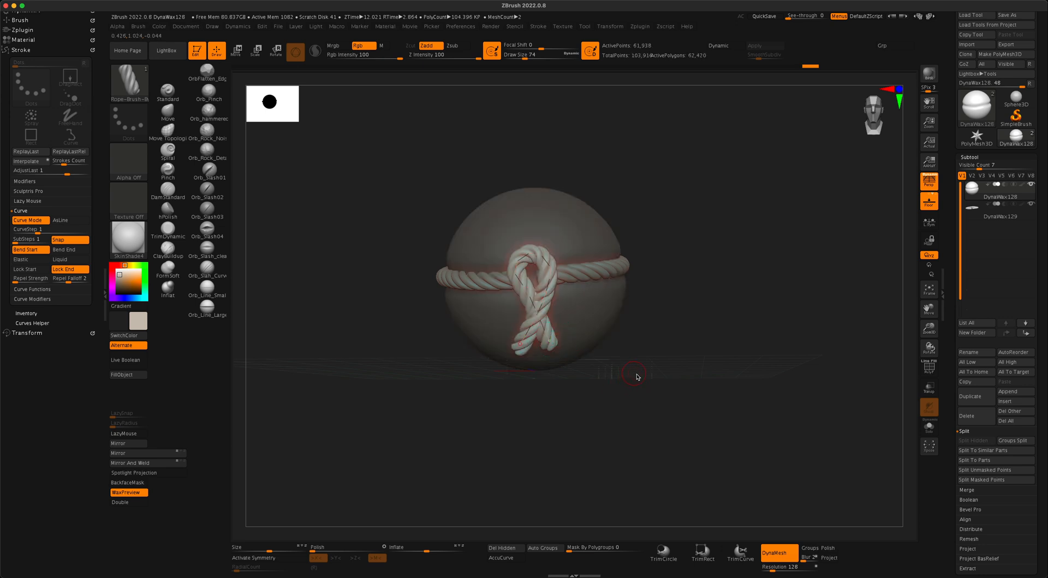
pyautogui.hotkey('ctrl', 'z')
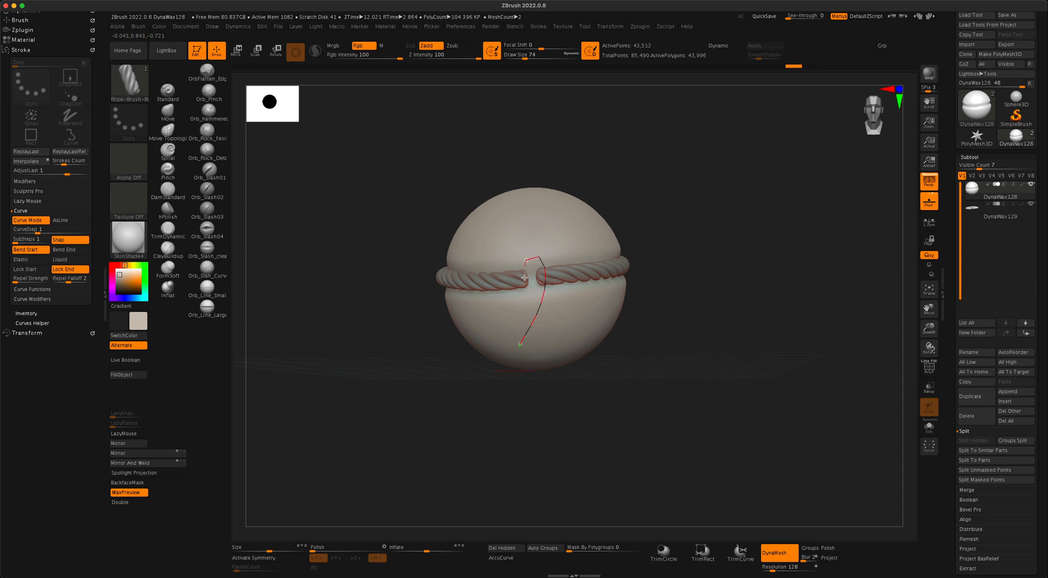
# - Draw a rope loop with two crossed tails over the gap and adjust its curve so the loop bridges both rope ends
pyautogui.moveTo(558, 343); pyautogui.dragTo(558, 345)
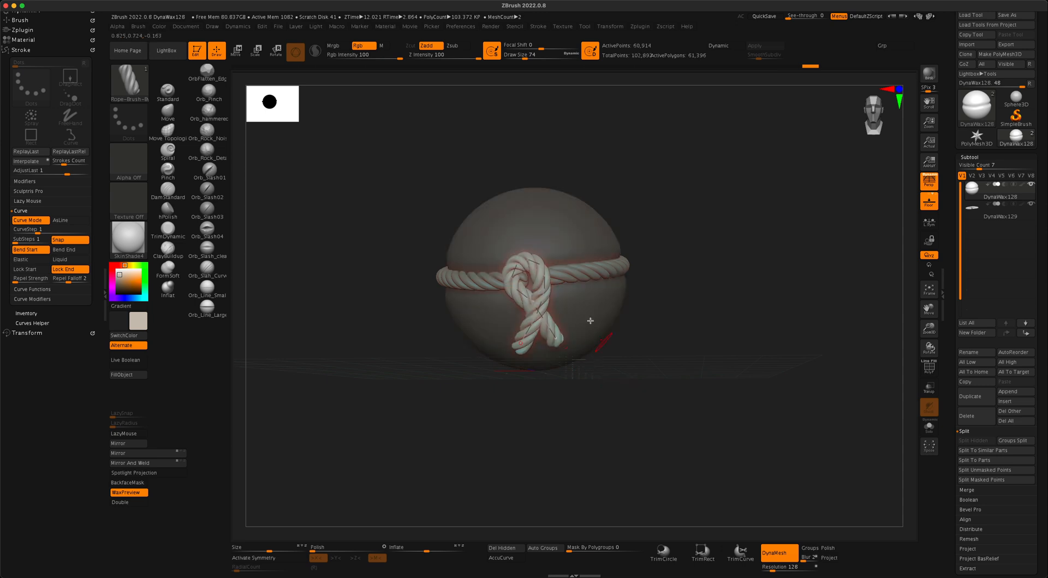
pyautogui.moveTo(517, 289); pyautogui.dragTo(555, 277)
pyautogui.moveTo(525, 286); pyautogui.dragTo(529, 285)
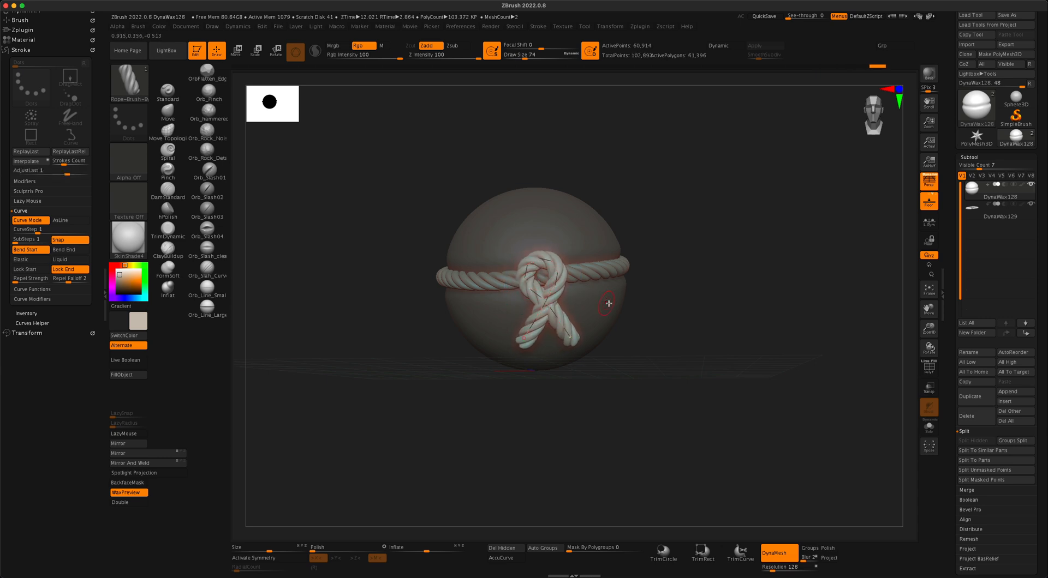
pyautogui.moveTo(622, 304); pyautogui.dragTo(672, 366)
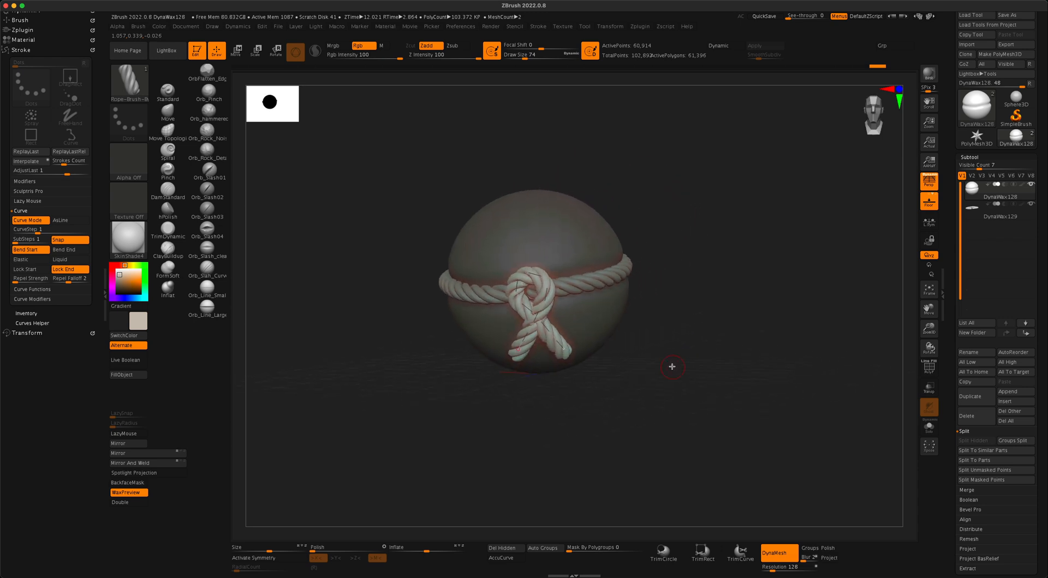
# - Draw a short, curved rope segment on the sphere just above the knot
pyautogui.click(515, 245)
pyautogui.keyDown('alt'); pyautogui.moveTo(690, 320); pyautogui.dragTo(694, 362); pyautogui.keyUp('alt')
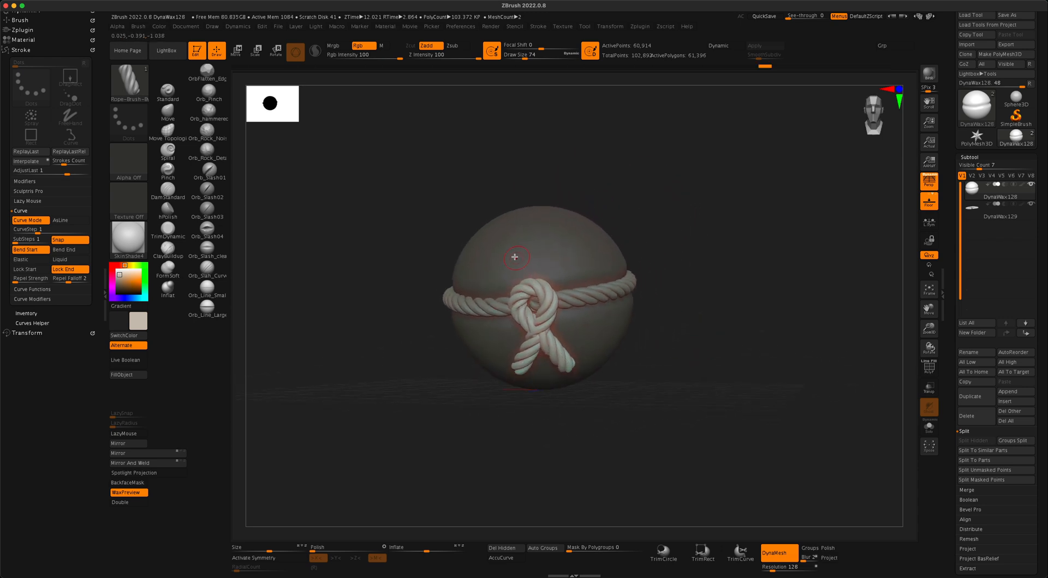
pyautogui.moveTo(522, 228); pyautogui.dragTo(524, 229)
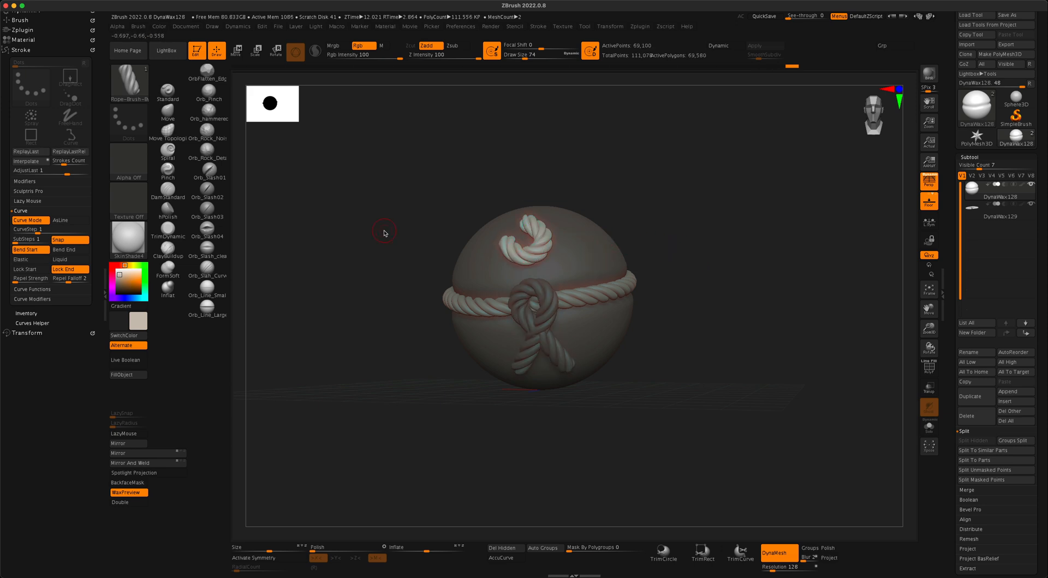
# - Move and rotate the short rope segment into the knot so it wraps across the loop
pyautogui.press('b')
pyautogui.press('m')
pyautogui.press('v')
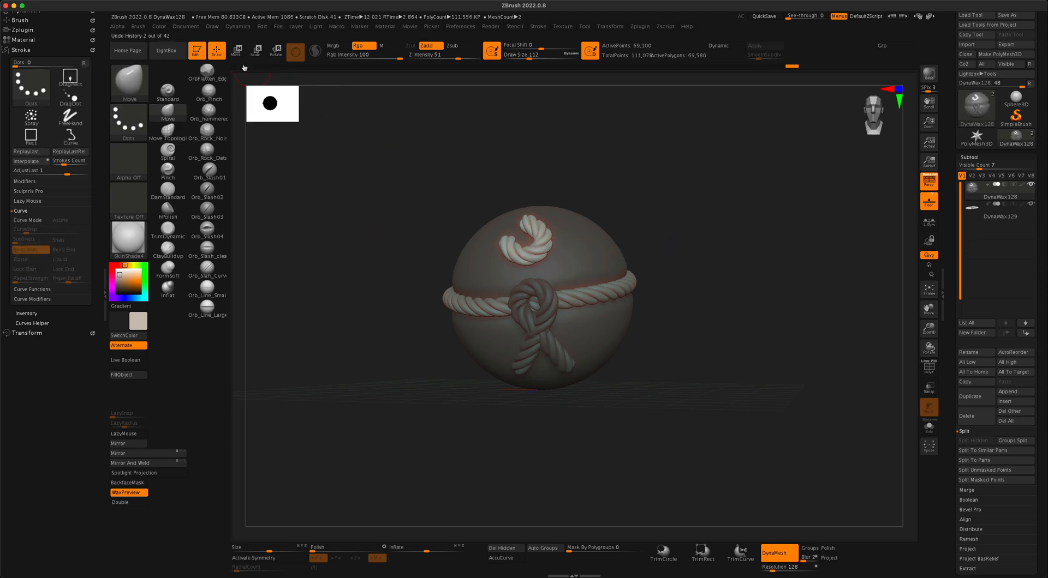
pyautogui.press('w')
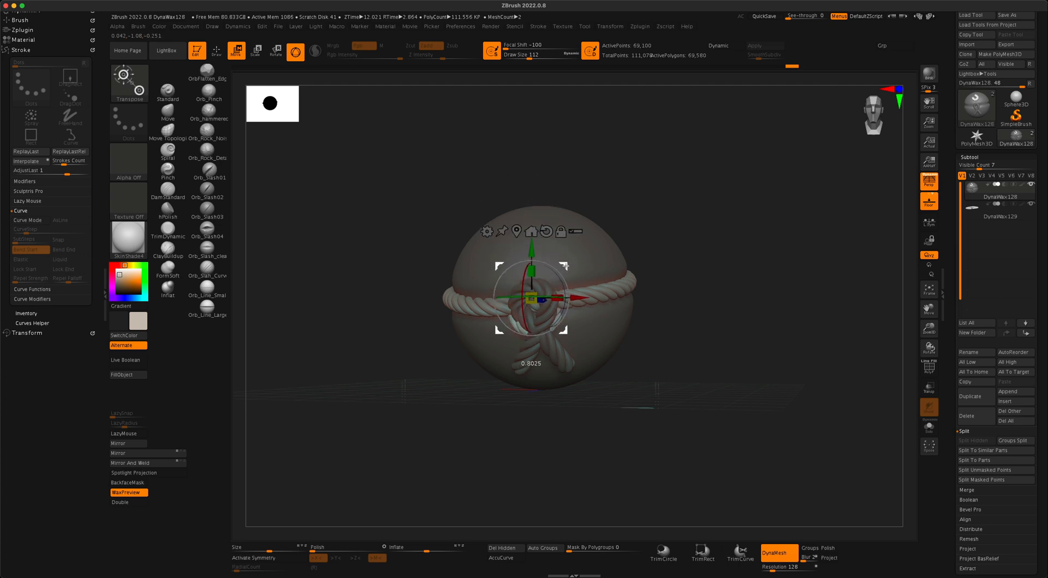
pyautogui.moveTo(565, 266)
pyautogui.mouseDown()
pyautogui.moveTo(537, 287)
pyautogui.moveTo(514, 282)
pyautogui.moveTo(549, 291)
pyautogui.moveTo(551, 279)
pyautogui.mouseUp()
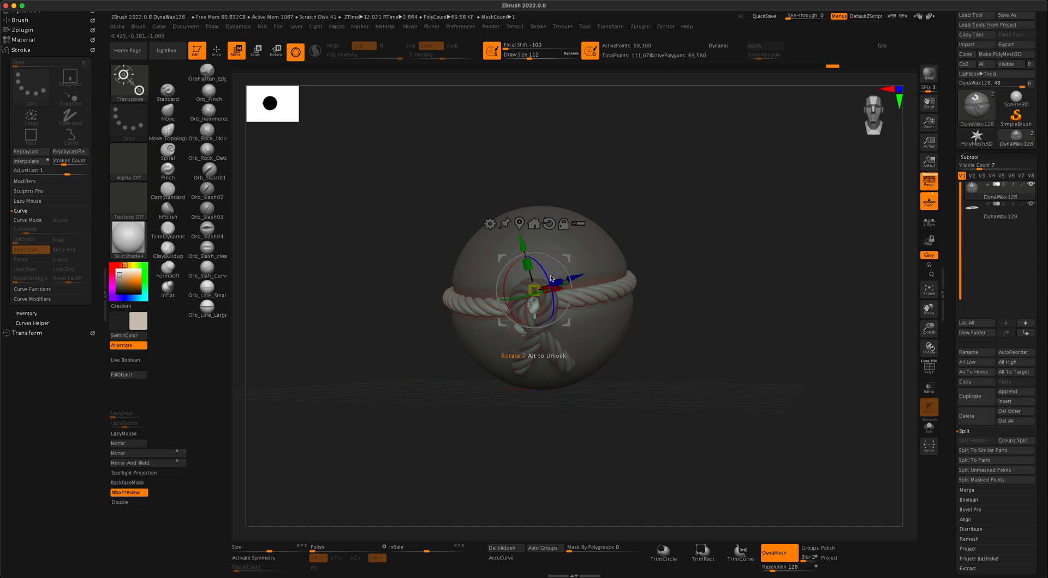
pyautogui.moveTo(632, 380)
pyautogui.mouseDown()
pyautogui.moveTo(620, 389)
pyautogui.moveTo(690, 403)
pyautogui.moveTo(706, 372)
pyautogui.moveTo(689, 386)
pyautogui.moveTo(695, 404)
pyautogui.moveTo(716, 393)
pyautogui.mouseUp()
pyautogui.press('q')
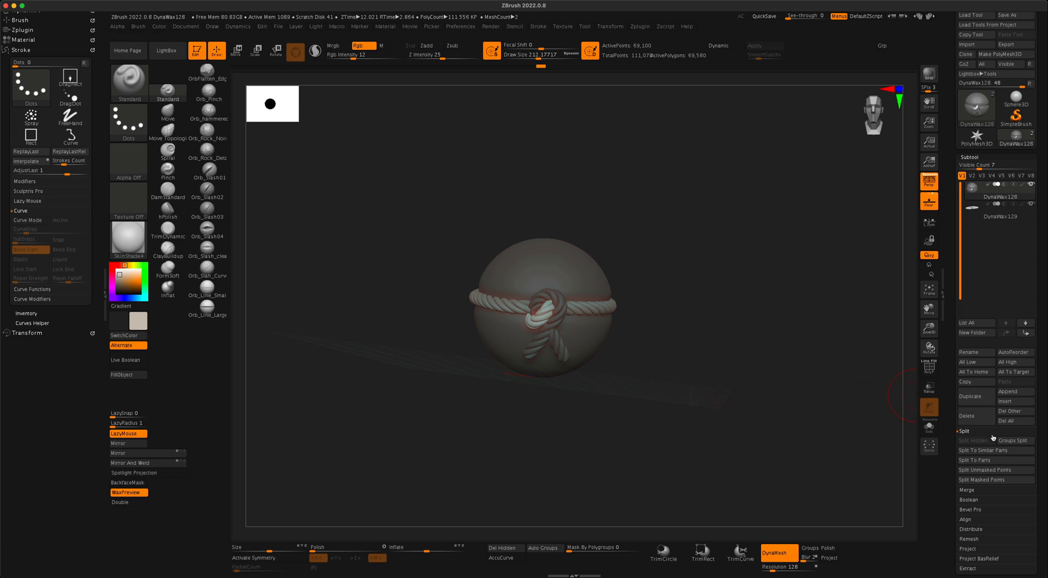
# - Clear the mask and merge the sphere with the wrapped rope subtool below it
pyautogui.click(980, 492)
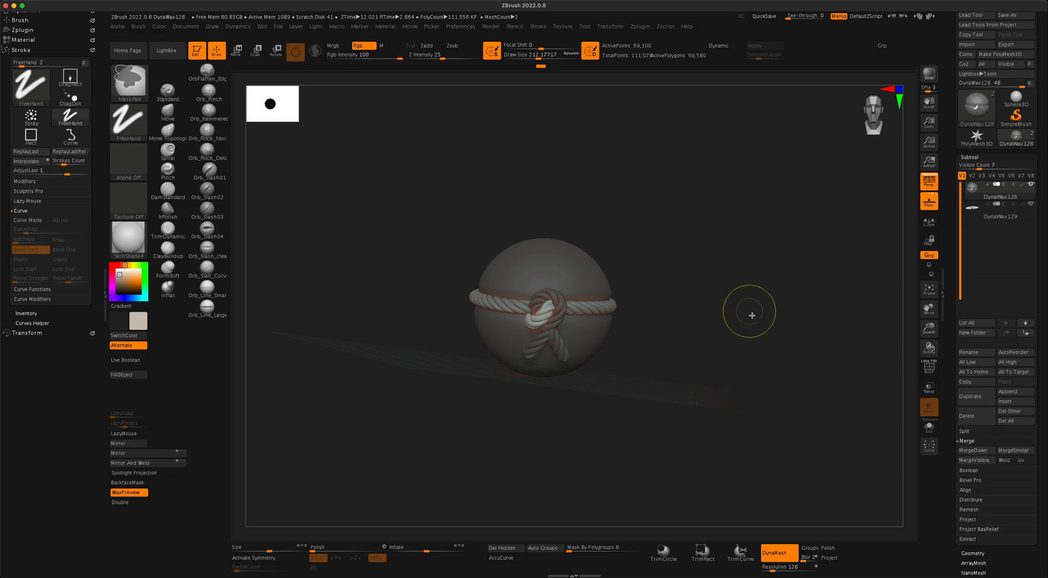
pyautogui.keyDown('ctrl'); pyautogui.moveTo(750, 313); pyautogui.dragTo(801, 363); pyautogui.keyUp('ctrl')
pyautogui.moveTo(806, 405)
pyautogui.mouseDown()
pyautogui.moveTo(804, 418)
pyautogui.moveTo(774, 346)
pyautogui.moveTo(823, 367)
pyautogui.mouseUp()
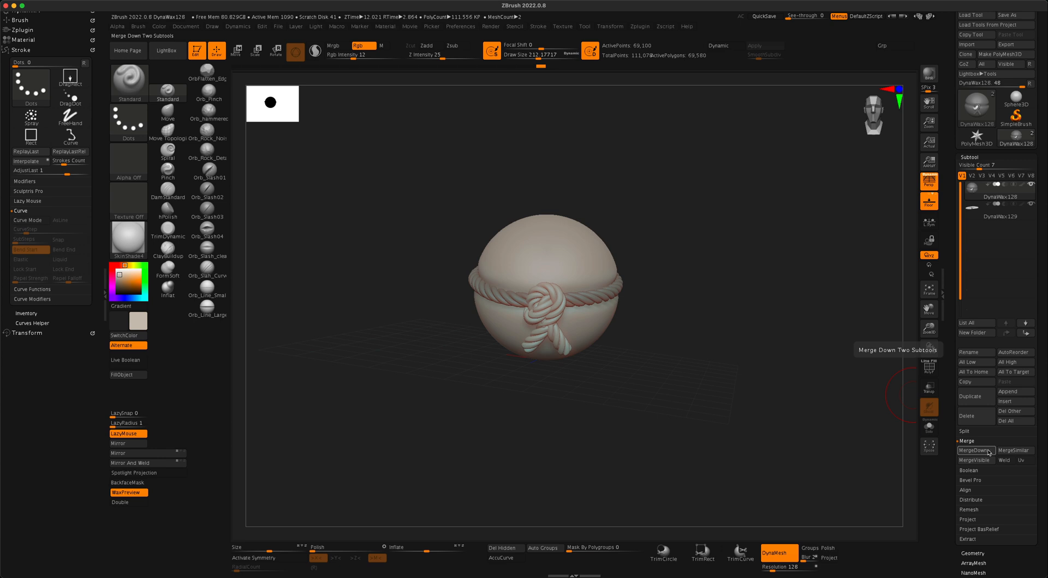
pyautogui.click(974, 451)
pyautogui.click(895, 469)
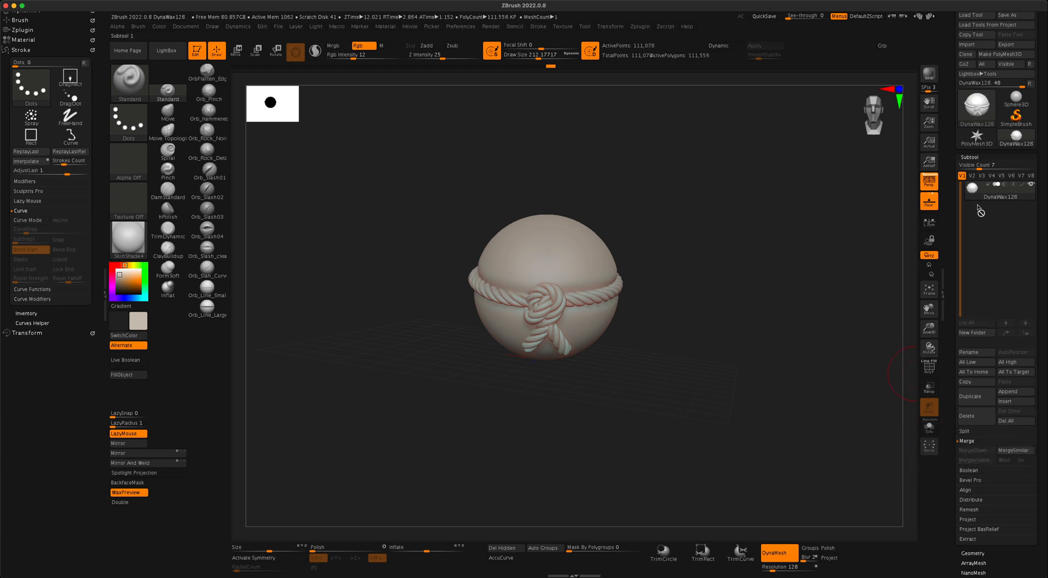
# - Isolate the sphere's polygroup, mask it completely, and show the rope and knot again
pyautogui.moveTo(772, 338); pyautogui.dragTo(759, 356)
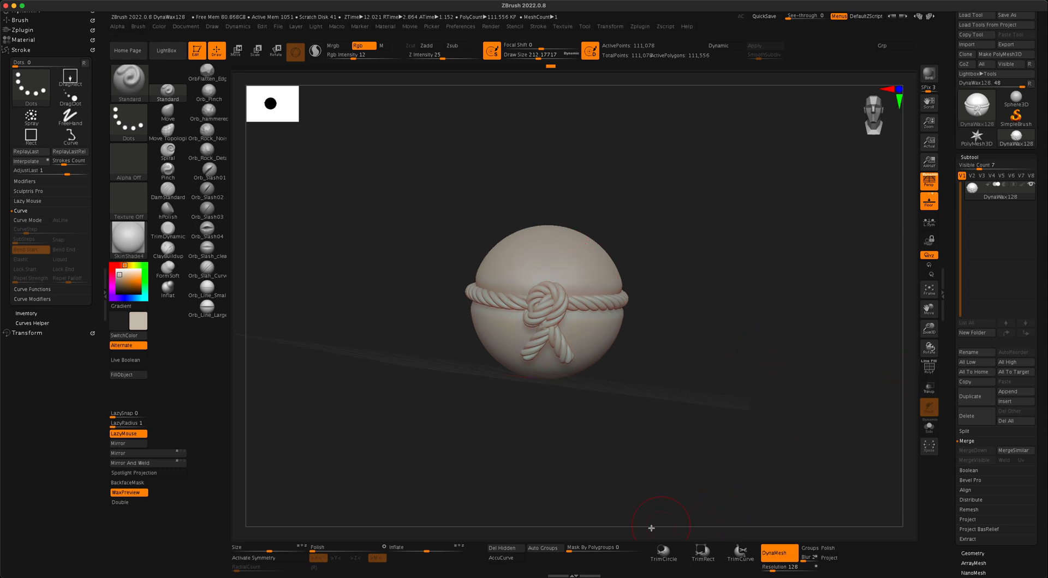
pyautogui.click(928, 367)
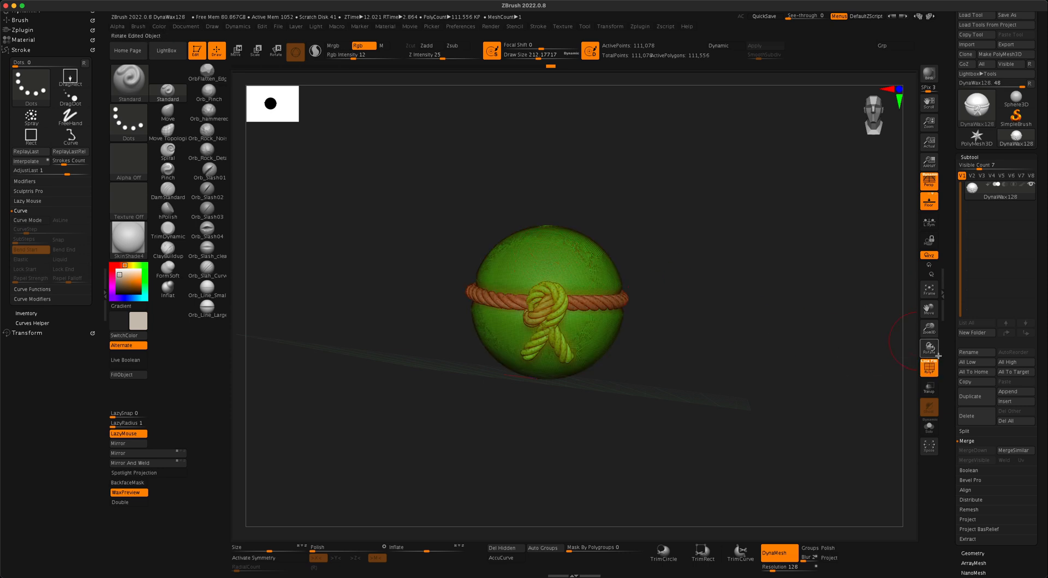
pyautogui.hotkey('shift', 'f')
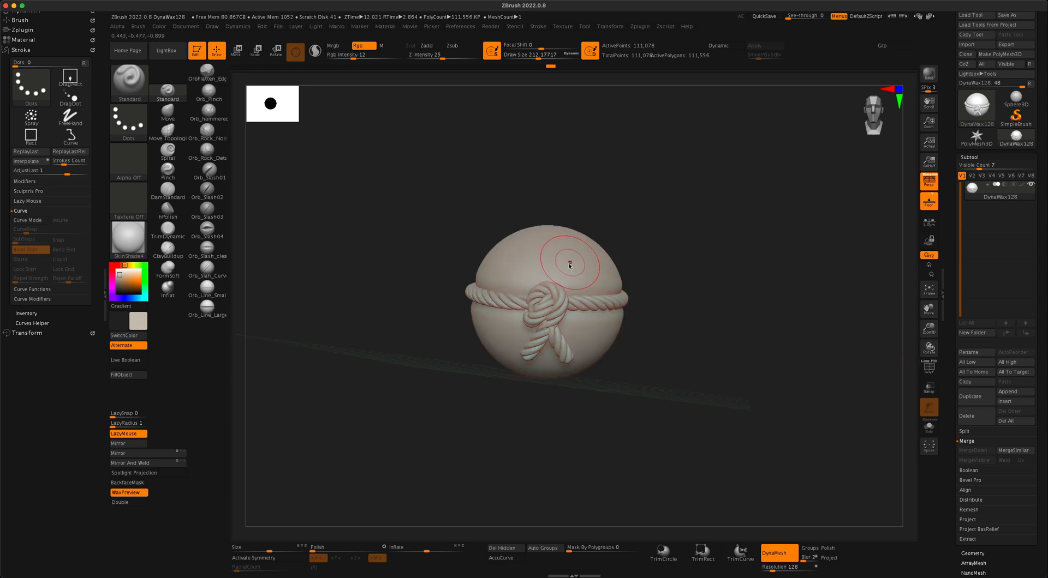
pyautogui.keyDown('ctrl'); pyautogui.keyDown('shift'); pyautogui.click(569, 265); pyautogui.keyUp('shift'); pyautogui.keyUp('ctrl')
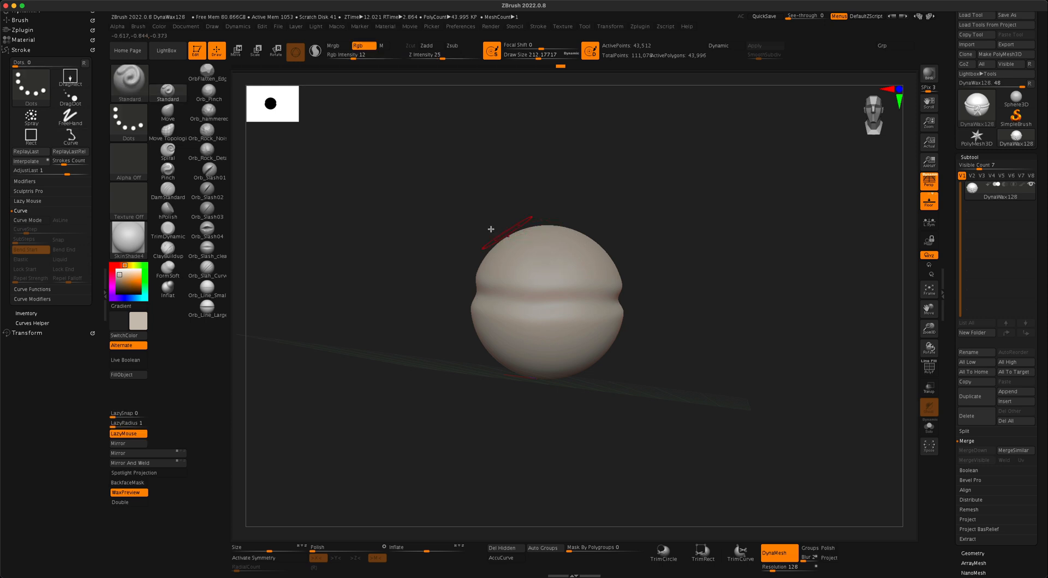
pyautogui.keyDown('ctrl'); pyautogui.moveTo(424, 187); pyautogui.dragTo(720, 432); pyautogui.keyUp('ctrl')
pyautogui.press('ctrl')
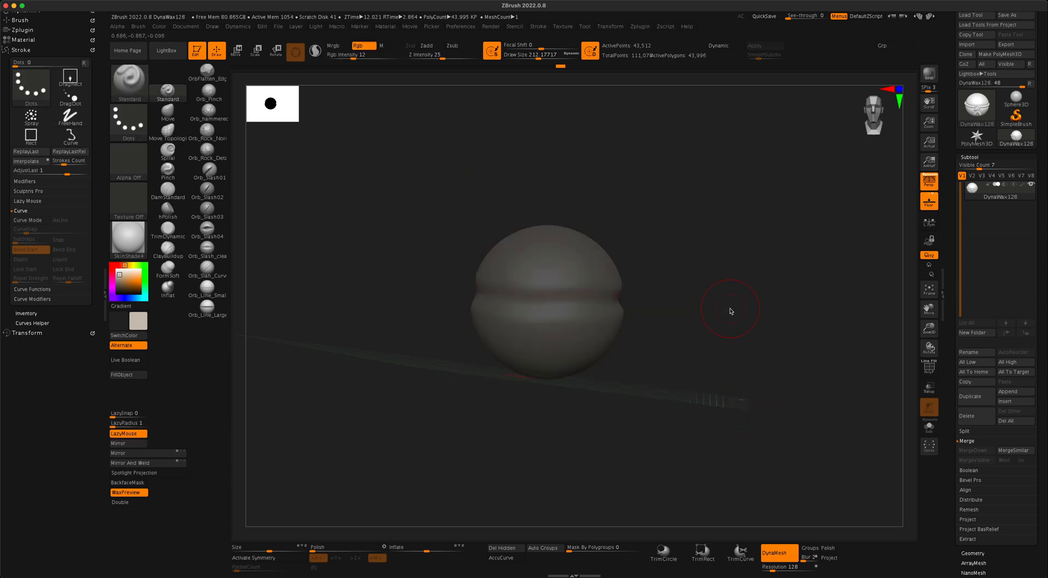
pyautogui.press('ctrl')
pyautogui.hotkey('ctrl', 'shift')
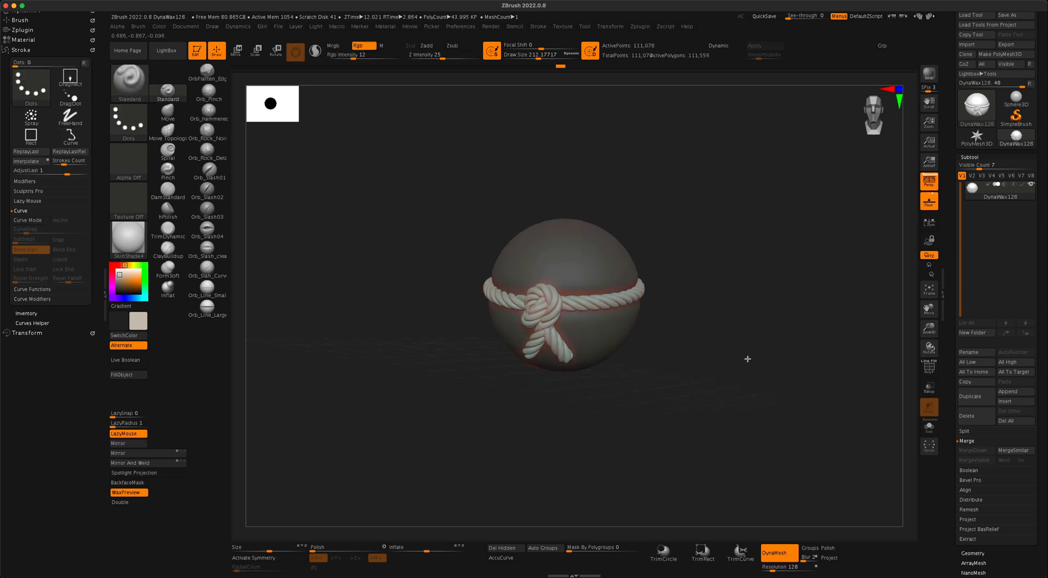
# - Thicken the unmasked rope and knot slightly with the Inflate deformation
pyautogui.moveTo(752, 361); pyautogui.dragTo(748, 363)
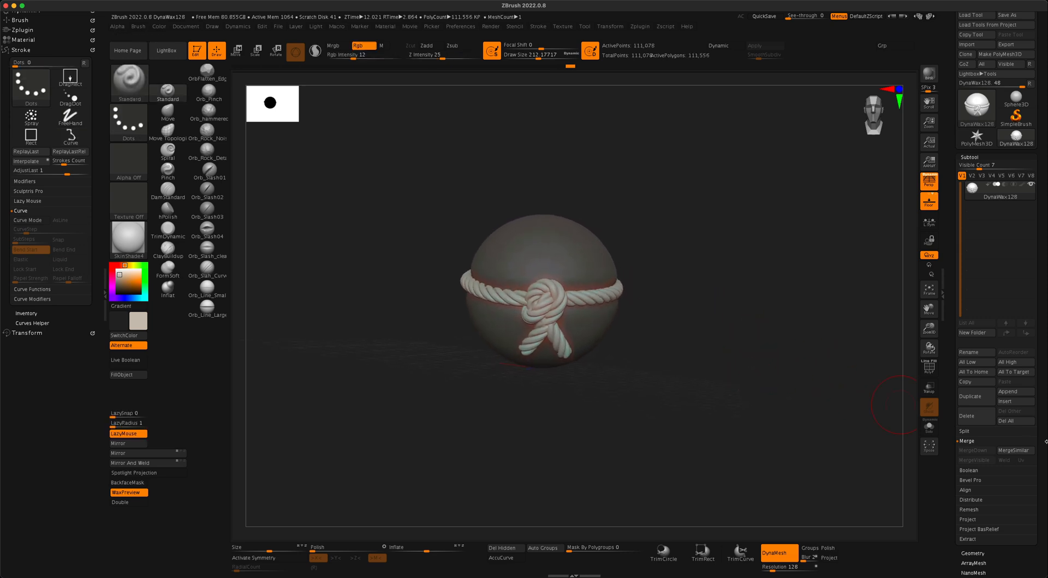
pyautogui.moveTo(1044, 442); pyautogui.dragTo(1042, 366)
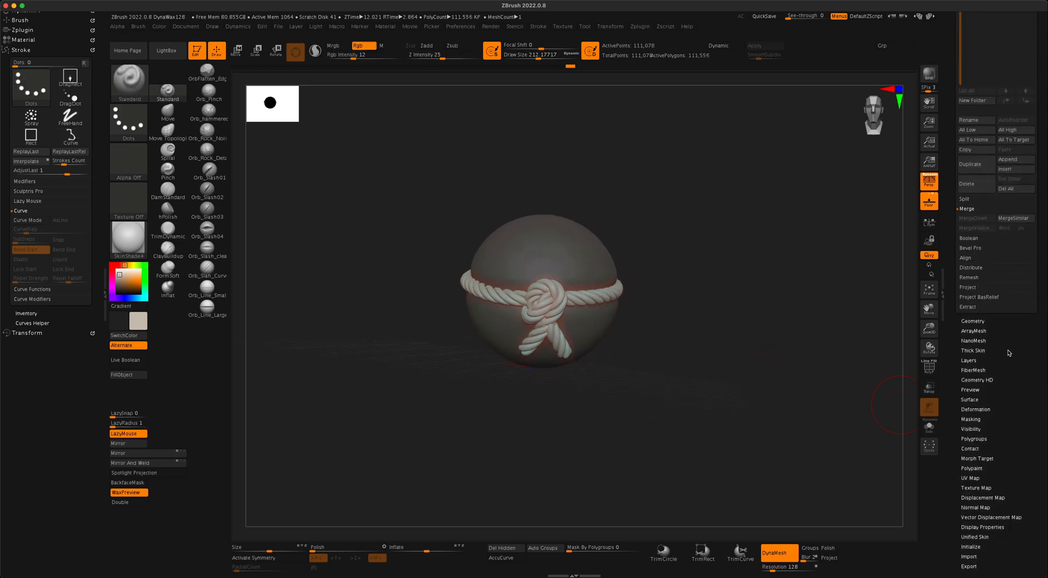
pyautogui.click(985, 409)
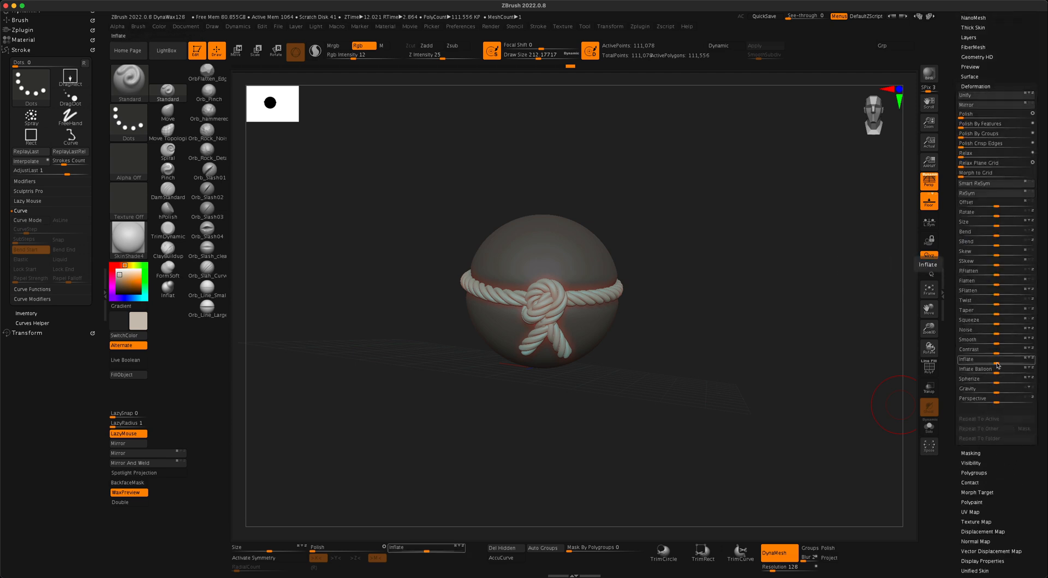
pyautogui.moveTo(995, 364); pyautogui.dragTo(1005, 364)
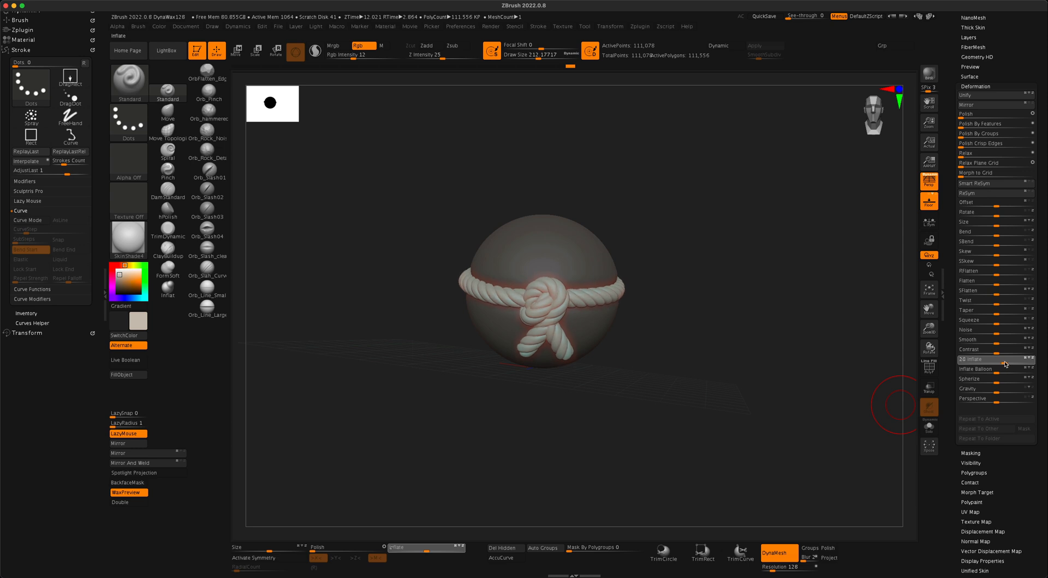
# - Choose the Move brush, enlarge its draw size to about 318, and reshape the knot and its hanging tails from the sides
pyautogui.moveTo(758, 401); pyautogui.dragTo(745, 382)
pyautogui.click(167, 114)
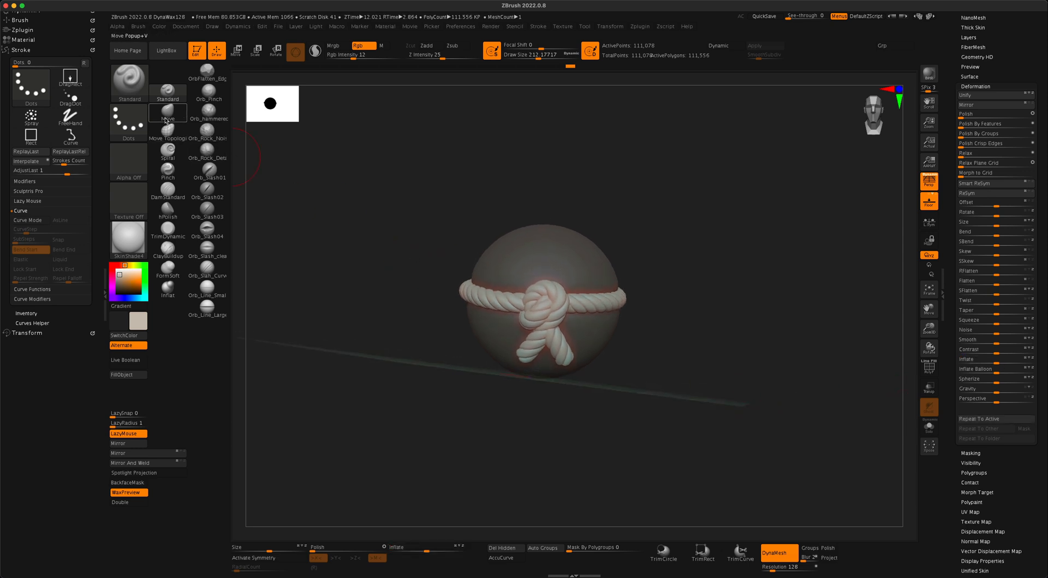
pyautogui.press('s')
pyautogui.press('s')
pyautogui.click(462, 367)
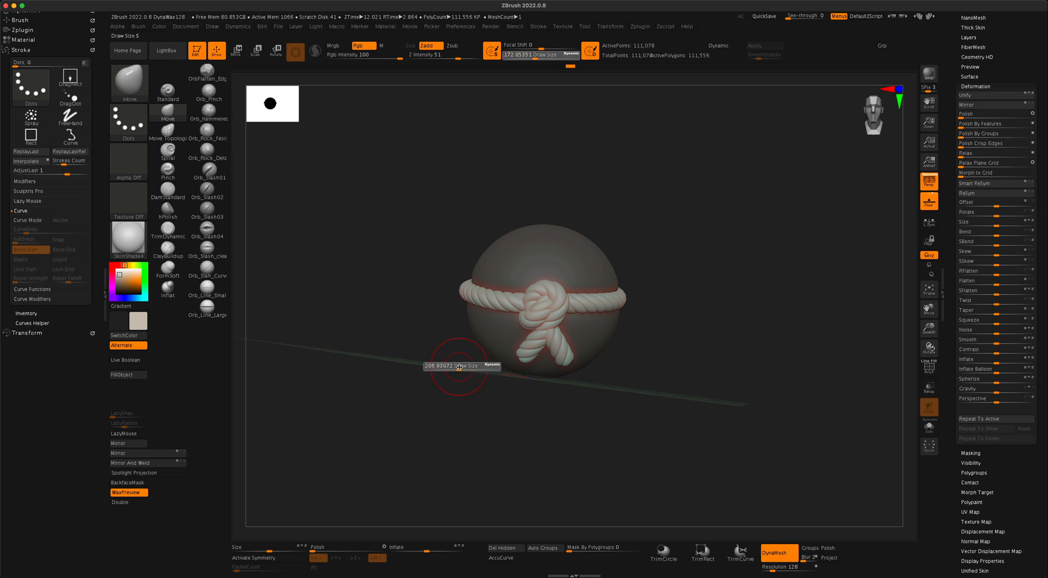
pyautogui.moveTo(491, 405); pyautogui.dragTo(520, 362)
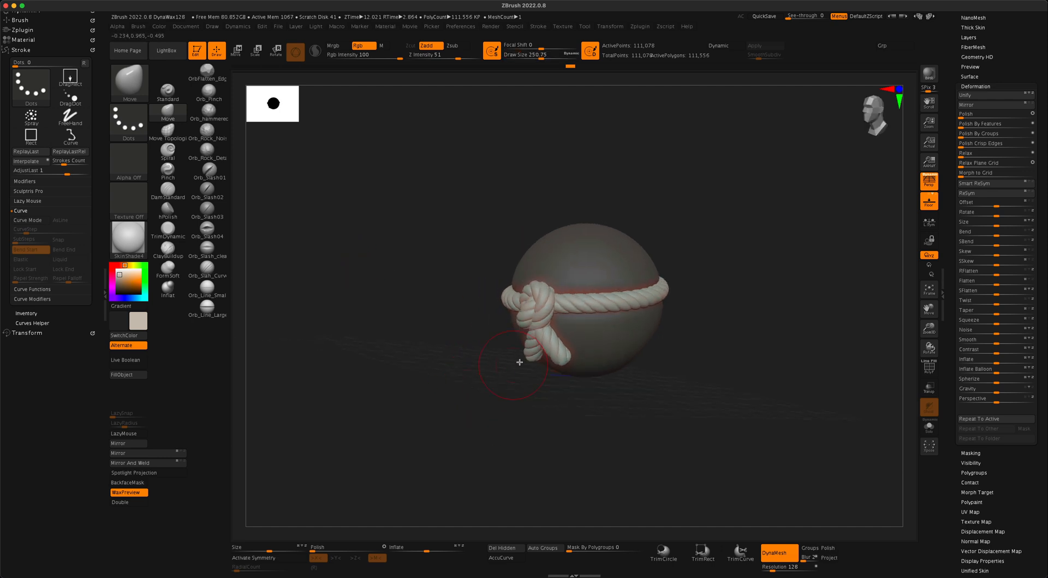
pyautogui.moveTo(528, 400)
pyautogui.mouseDown()
pyautogui.moveTo(544, 358)
pyautogui.moveTo(535, 374)
pyautogui.mouseUp()
pyautogui.press('s')
pyautogui.click(519, 401)
pyautogui.moveTo(473, 396)
pyautogui.mouseDown()
pyautogui.moveTo(542, 385)
pyautogui.moveTo(551, 371)
pyautogui.mouseUp()
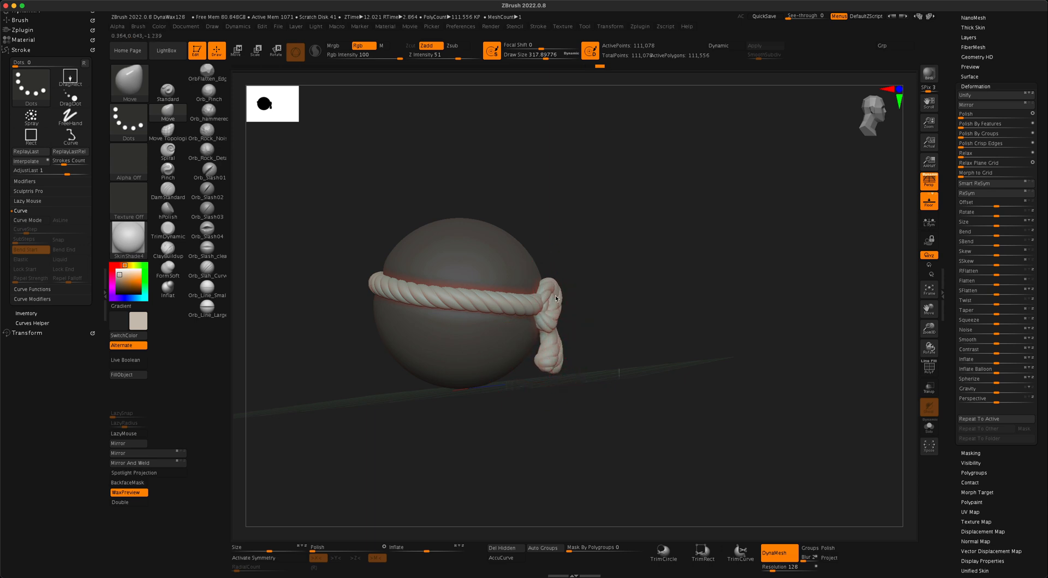
pyautogui.moveTo(555, 298); pyautogui.dragTo(552, 300)
# - Refine the knot with the Move brush at a draw size of about 140 and clear the sphere's mask
pyautogui.moveTo(731, 332); pyautogui.dragTo(668, 337)
pyautogui.press('s')
pyautogui.moveTo(587, 296); pyautogui.dragTo(585, 297)
pyautogui.moveTo(647, 350)
pyautogui.mouseDown()
pyautogui.moveTo(666, 360)
pyautogui.moveTo(613, 411)
pyautogui.mouseUp()
pyautogui.moveTo(793, 344); pyautogui.dragTo(813, 251)
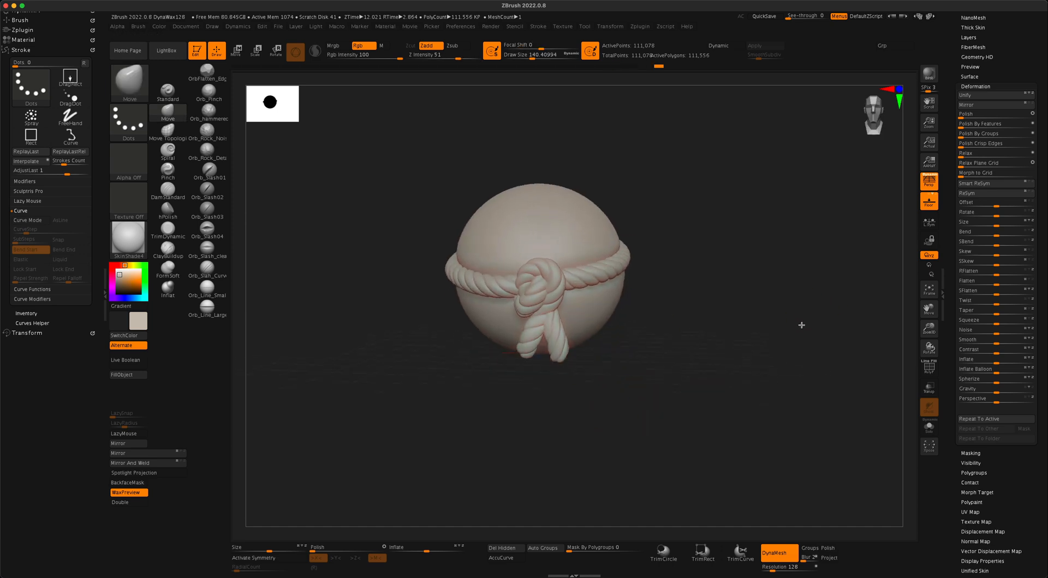
# - Apply the StartupMaterial to the model and render it with BPR
pyautogui.click(128, 239)
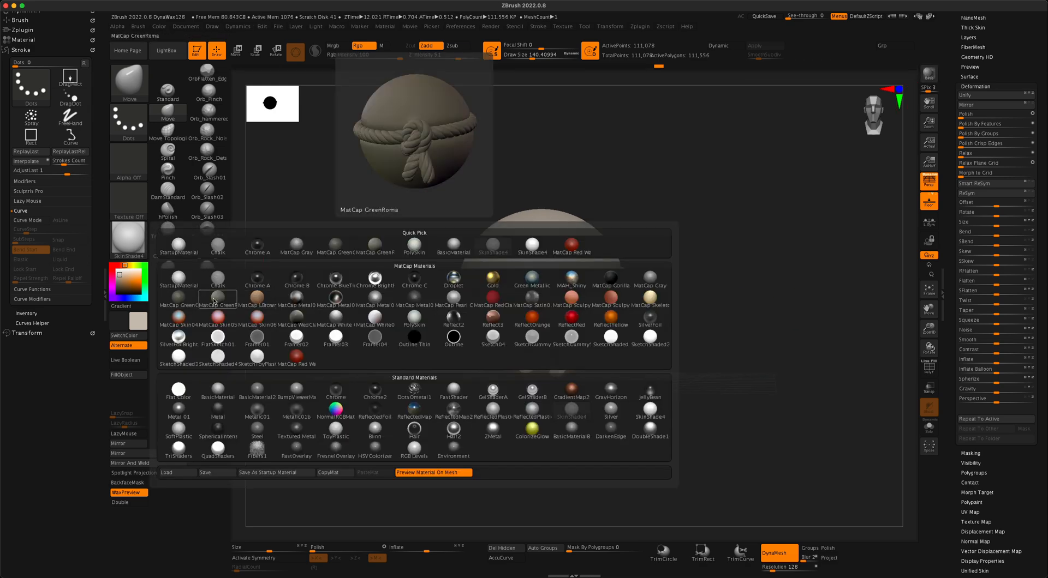
pyautogui.click(217, 299)
pyautogui.click(131, 241)
pyautogui.click(179, 246)
pyautogui.click(928, 73)
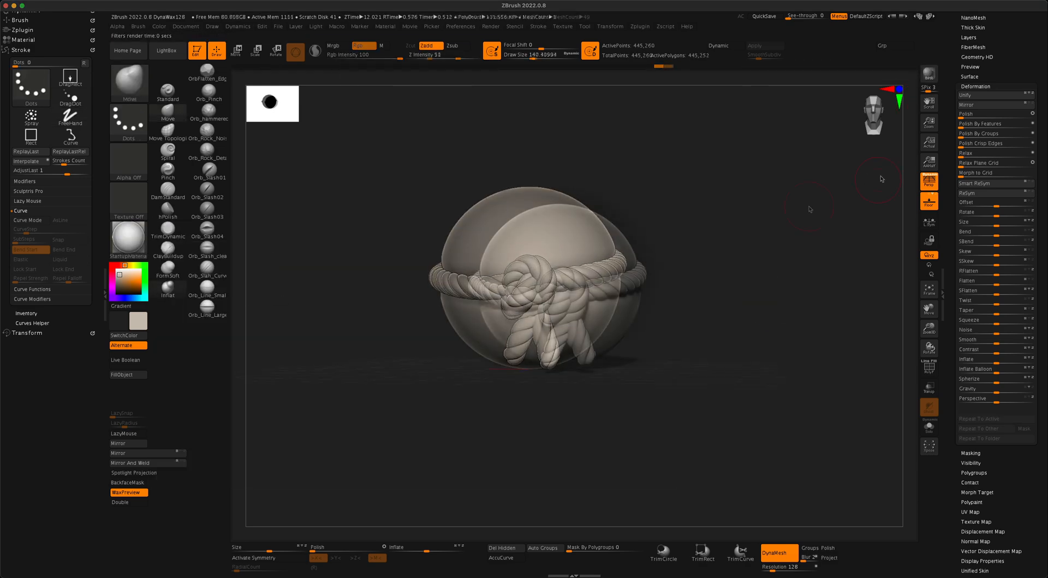
pyautogui.moveTo(802, 216); pyautogui.dragTo(809, 209)
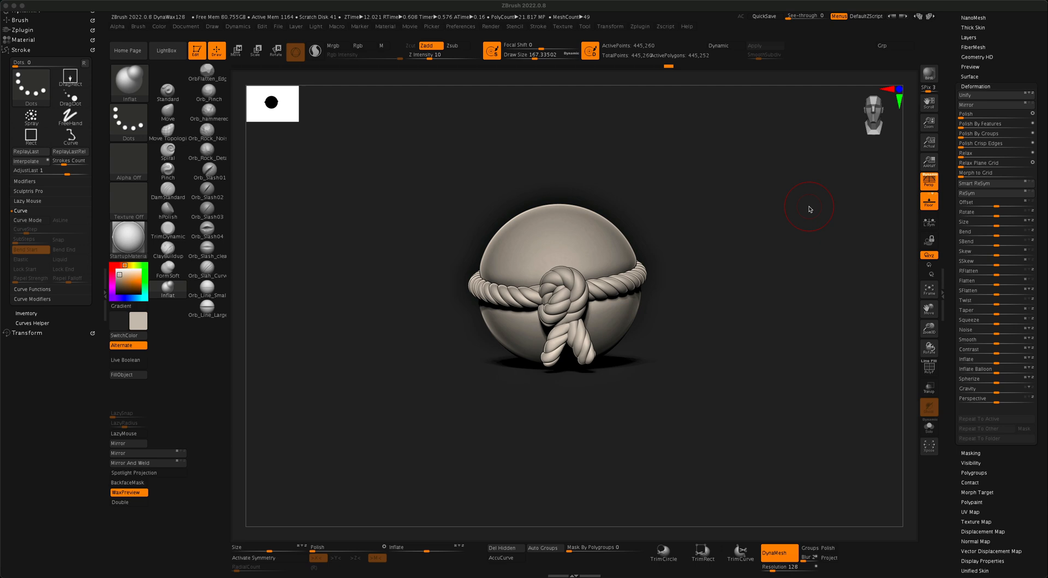